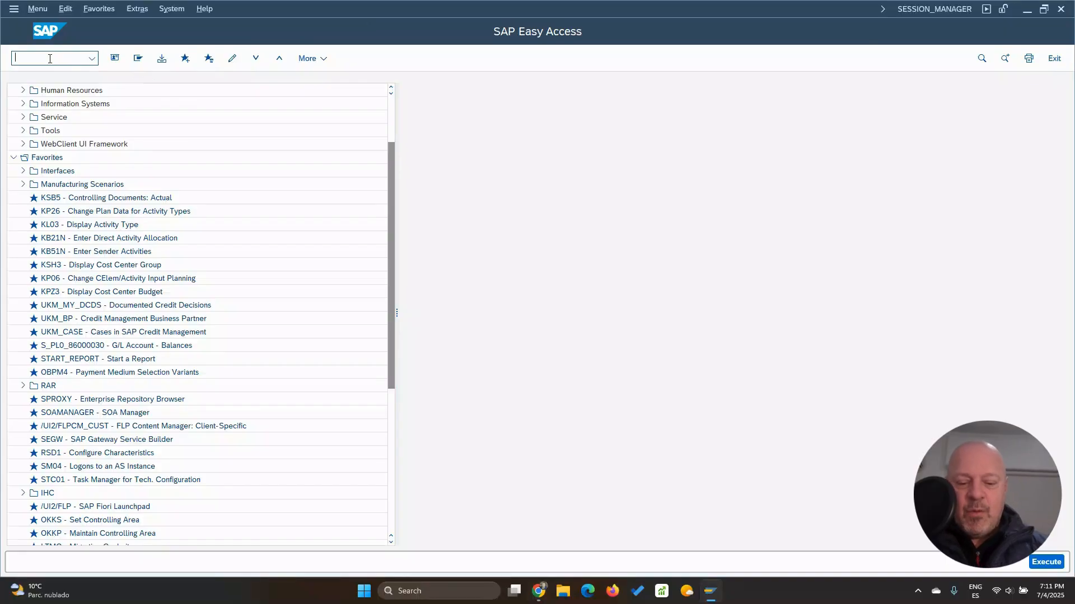
Start the Create Material transaction MM01 and enter NPK151515 as the new material's number.
key(Return)
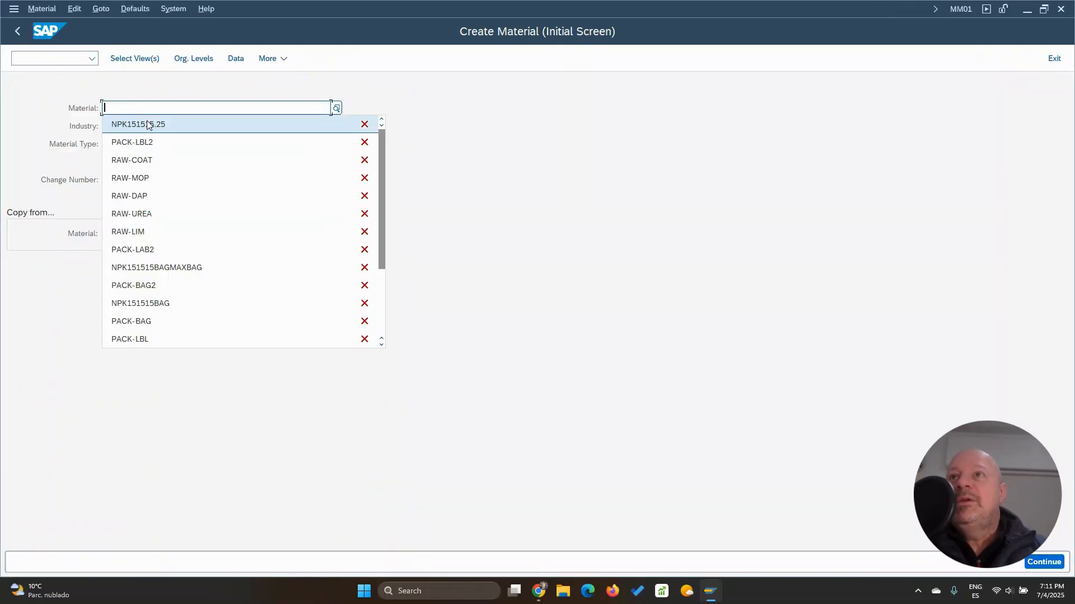
click(148, 123)
drag(163, 108, 91, 105)
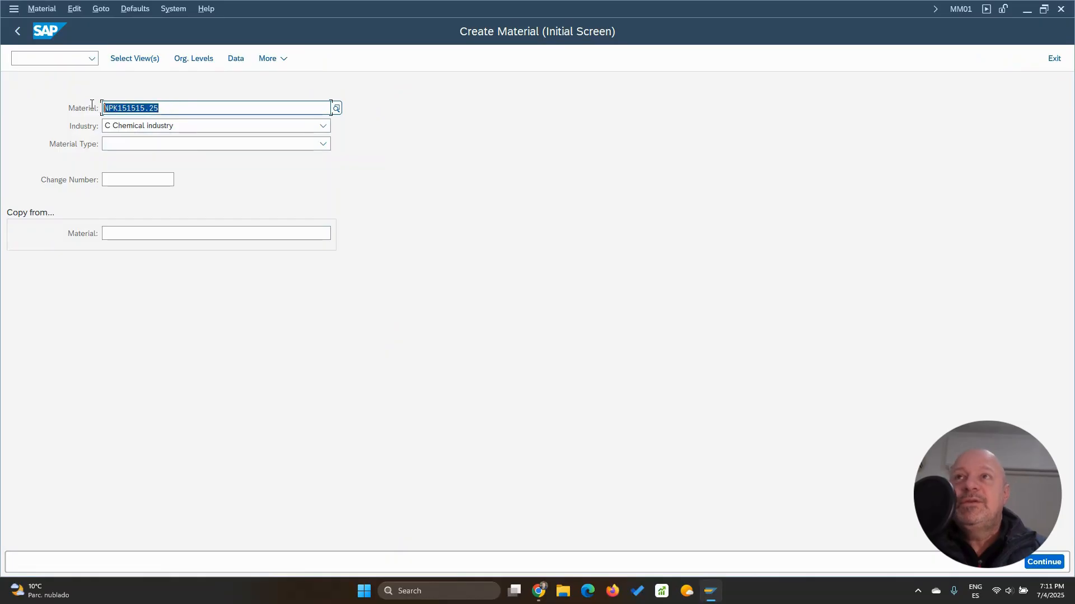
click(162, 108)
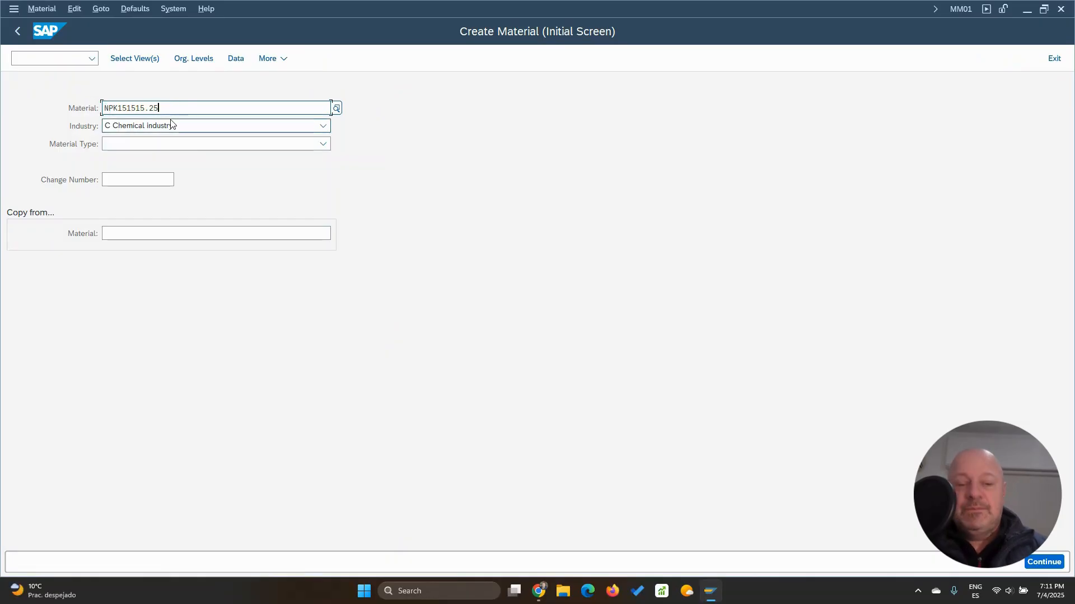
key(BackSpace)
key(BackSpace)
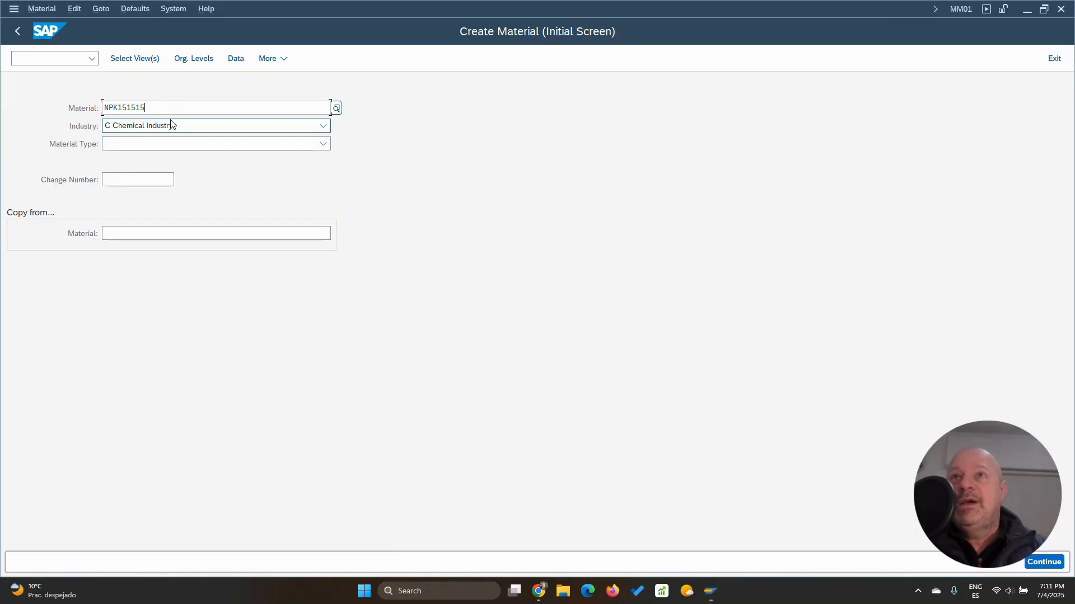
click(196, 91)
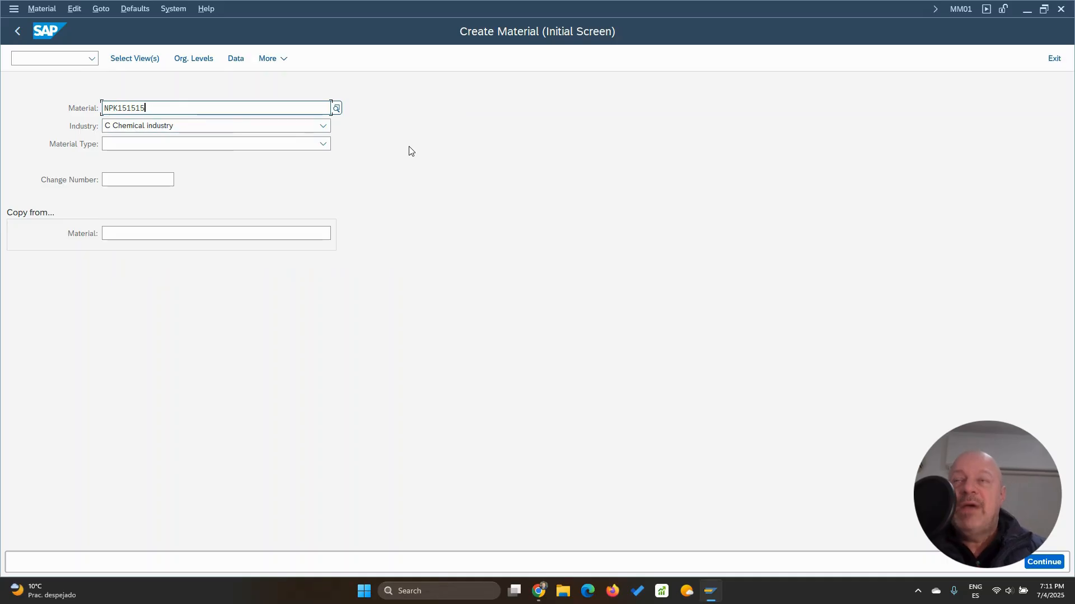
drag(154, 109, 69, 107)
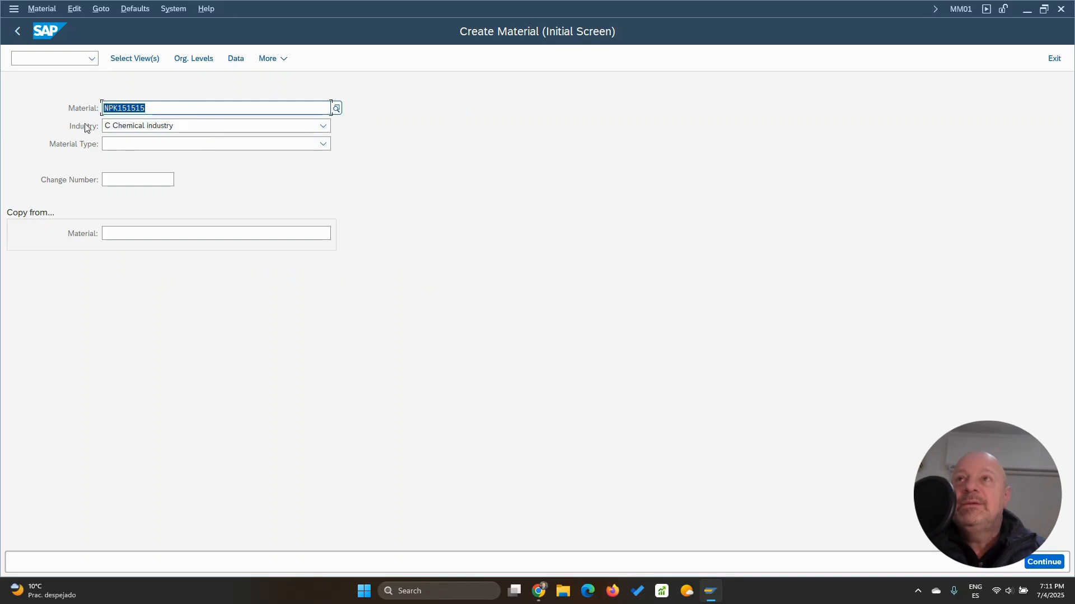
Set the material type to HALB Semifinished Product.
click(187, 146)
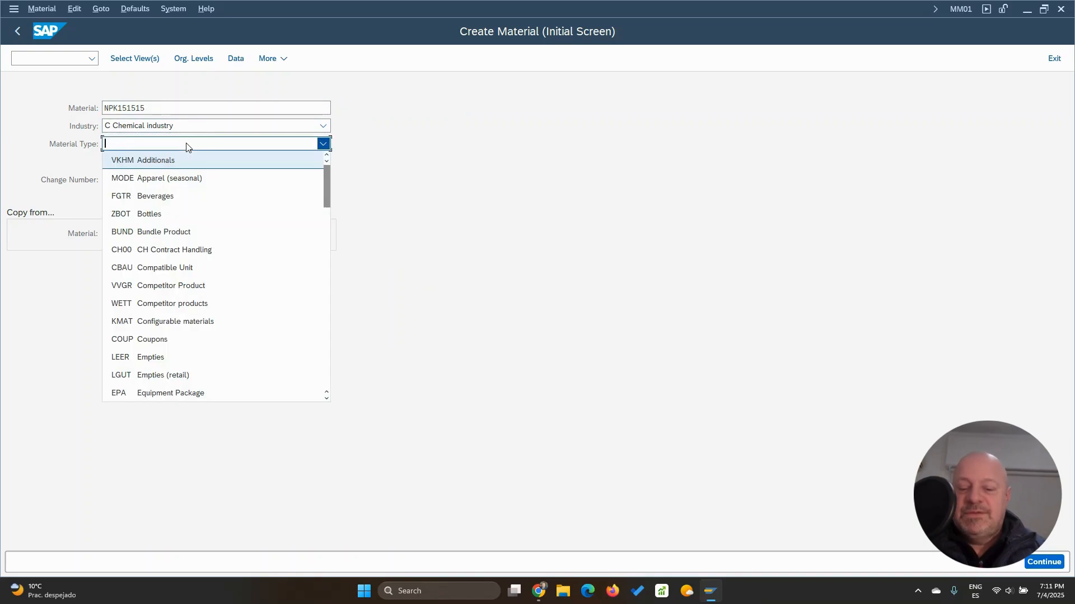
text(halb)
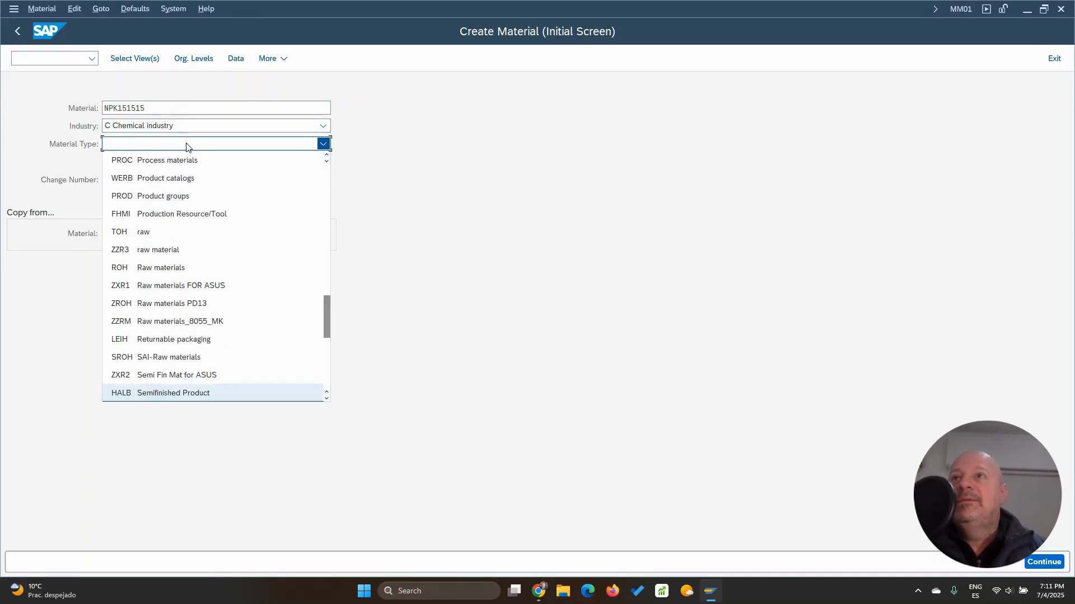
click(178, 391)
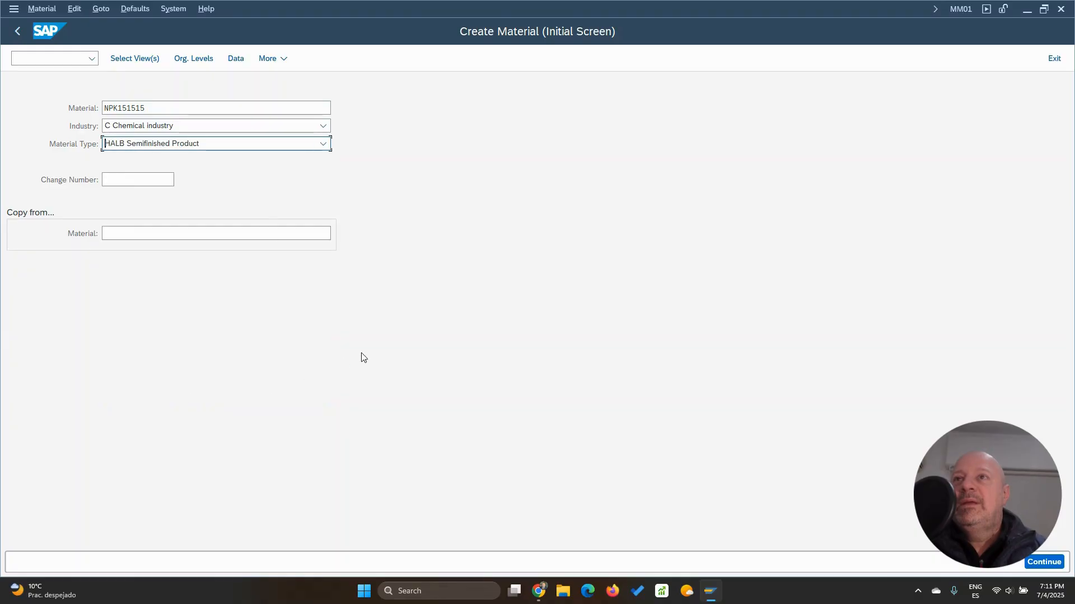
key(Return)
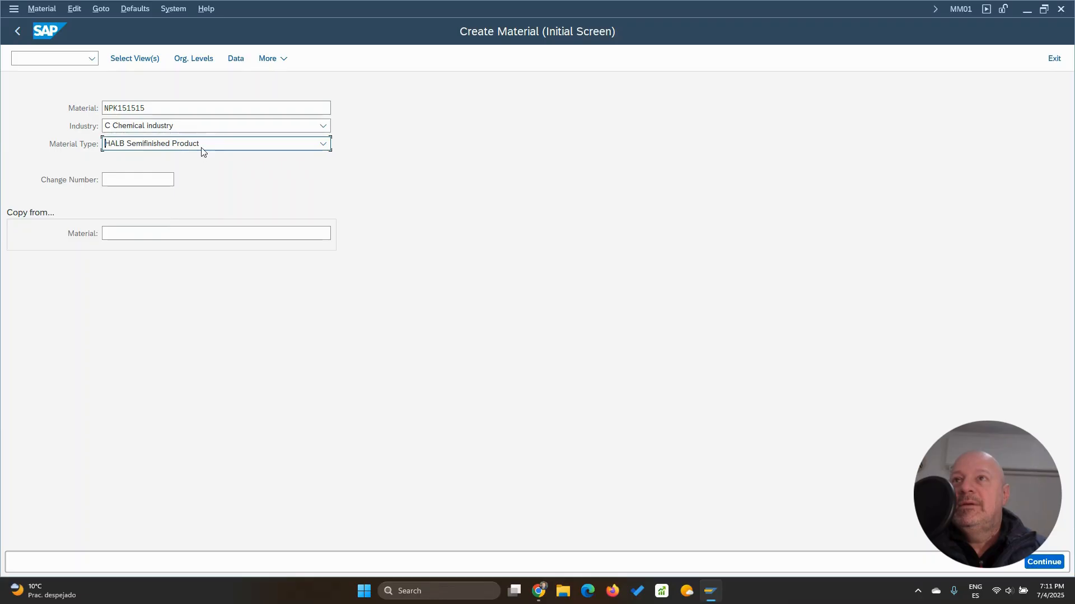
Use NPK151515BAG as the material to copy from, keep the preselected views and continue to the organizational levels.
click(162, 234)
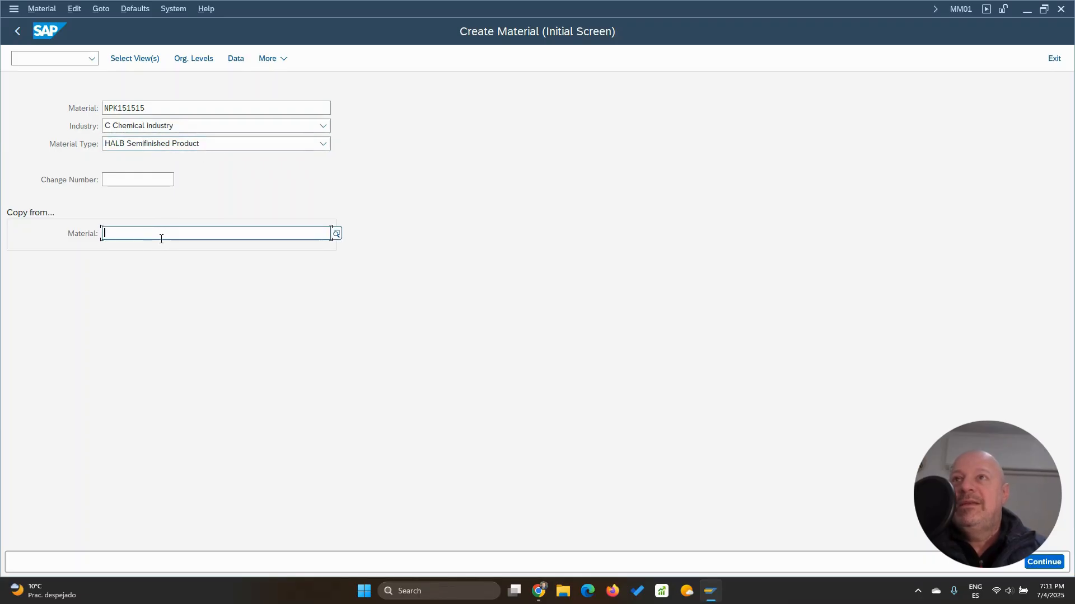
click(161, 236)
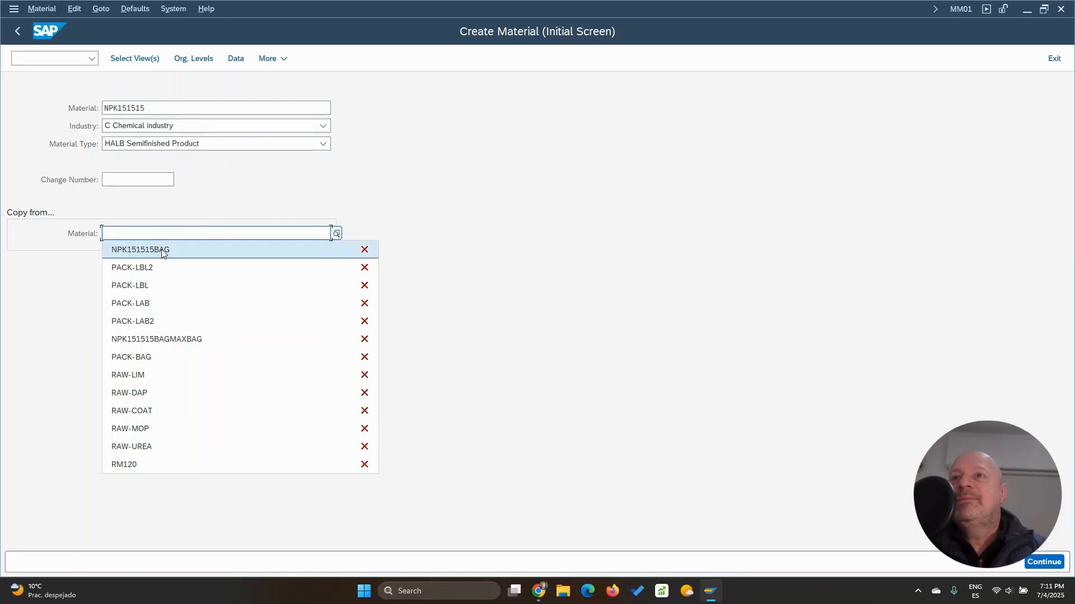
click(162, 251)
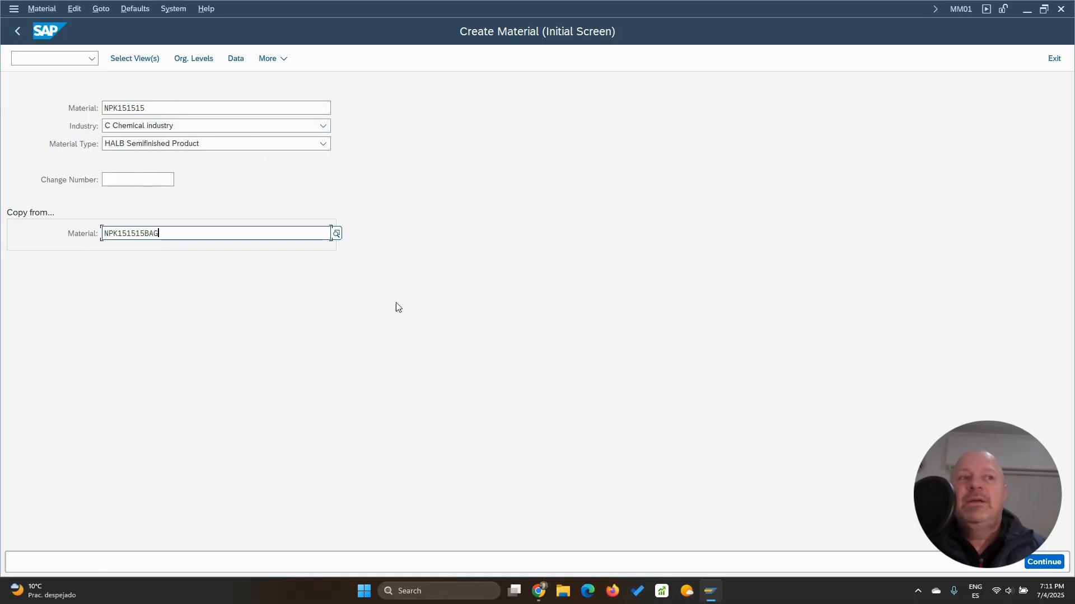
key(Return)
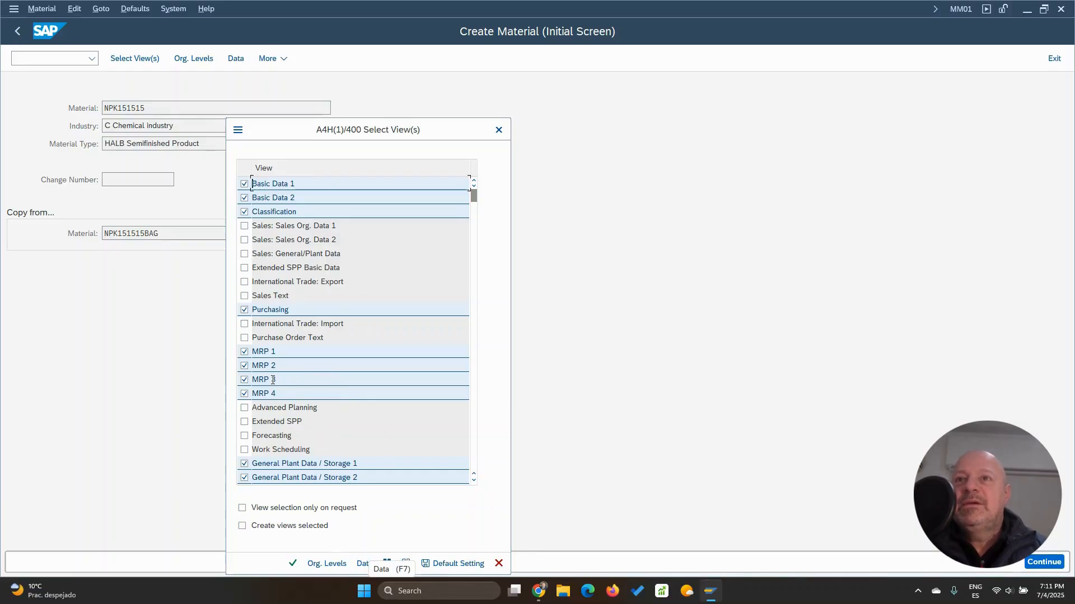
scroll(288, 383, down, 1)
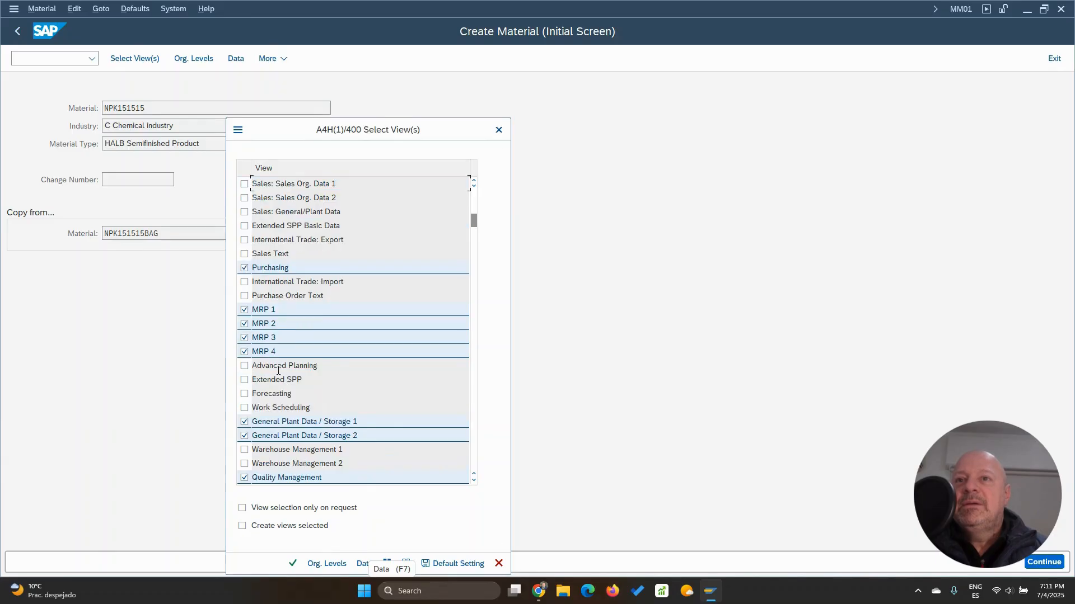
scroll(272, 384, down, 1)
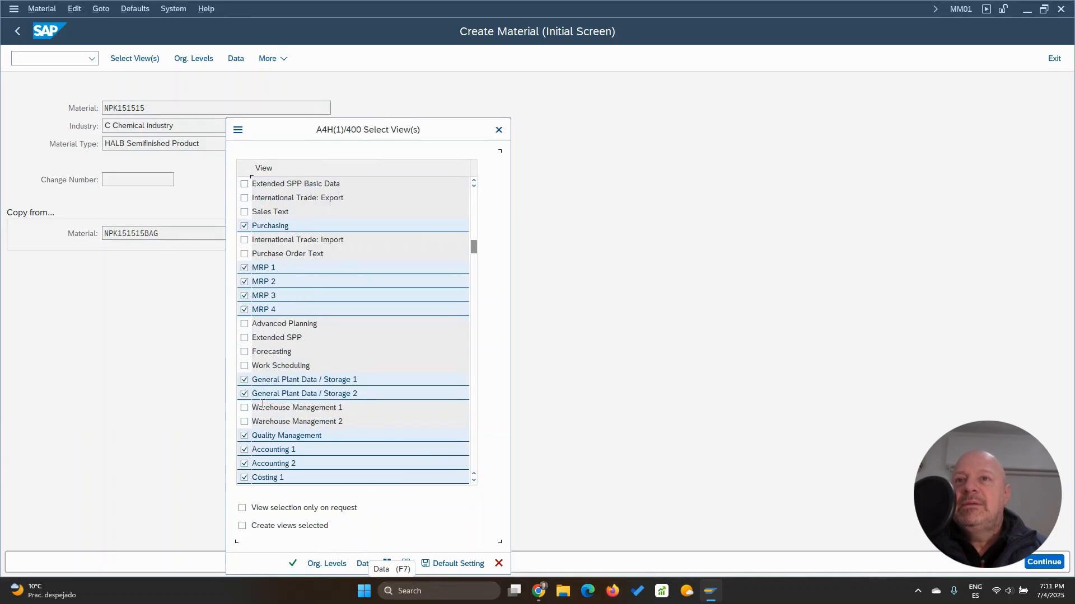
scroll(265, 392, down, 1)
scroll(310, 271, up, 1)
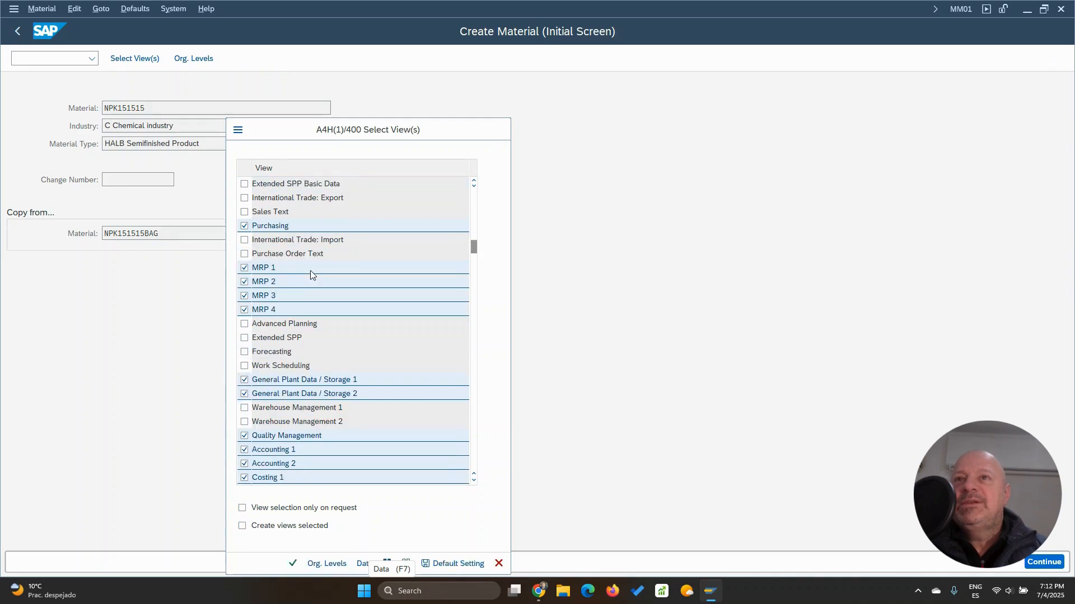
scroll(311, 270, up, 2)
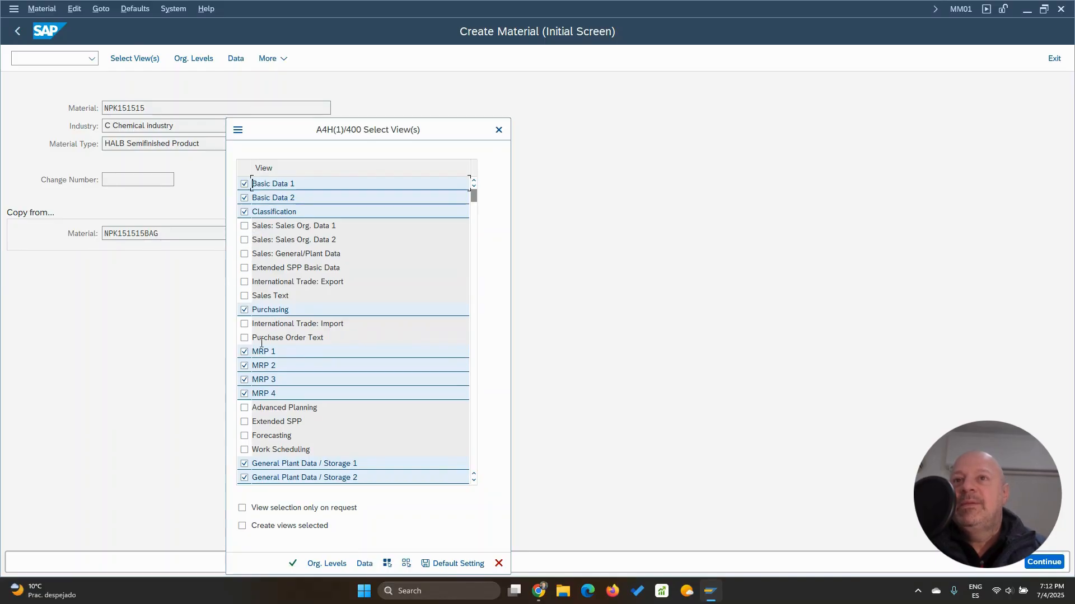
scroll(371, 421, down, 1)
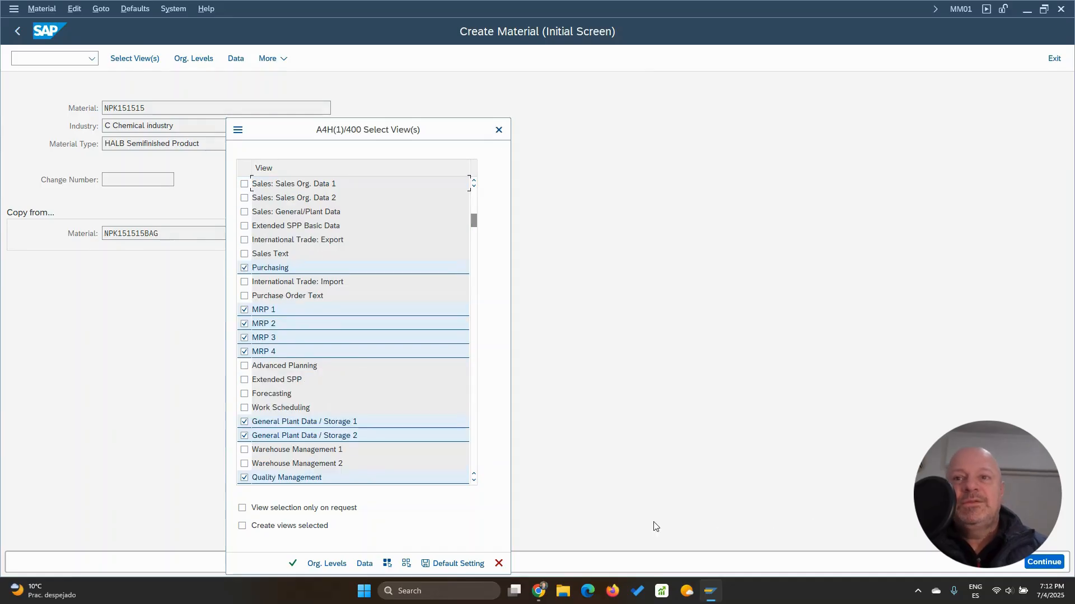
click(327, 563)
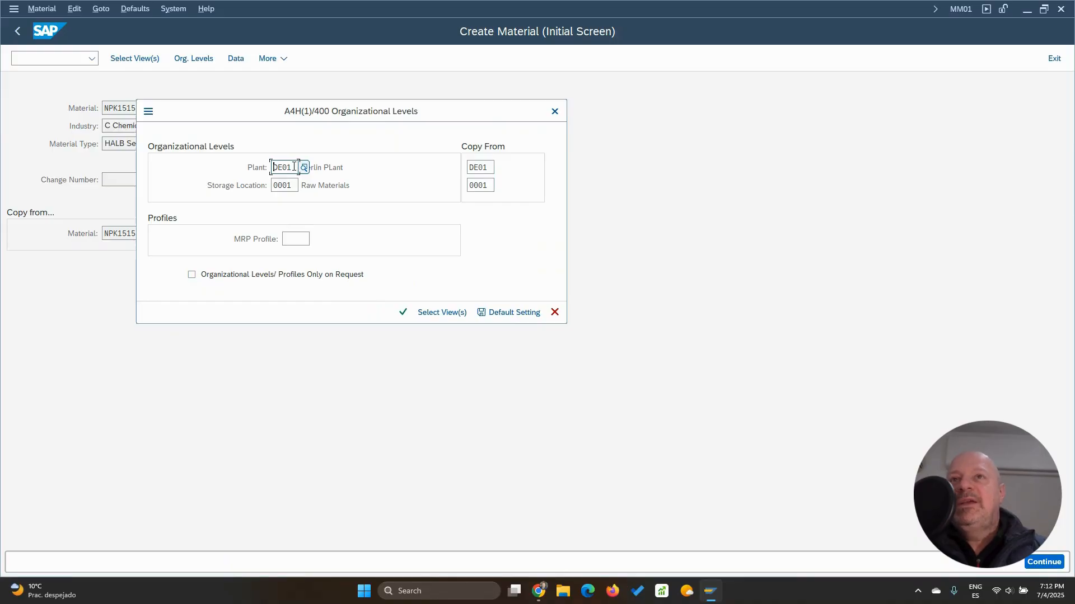
Set the storage location to copy from to 0003 and confirm the organizational levels with the MRP profile copied from the reference material.
click(293, 184)
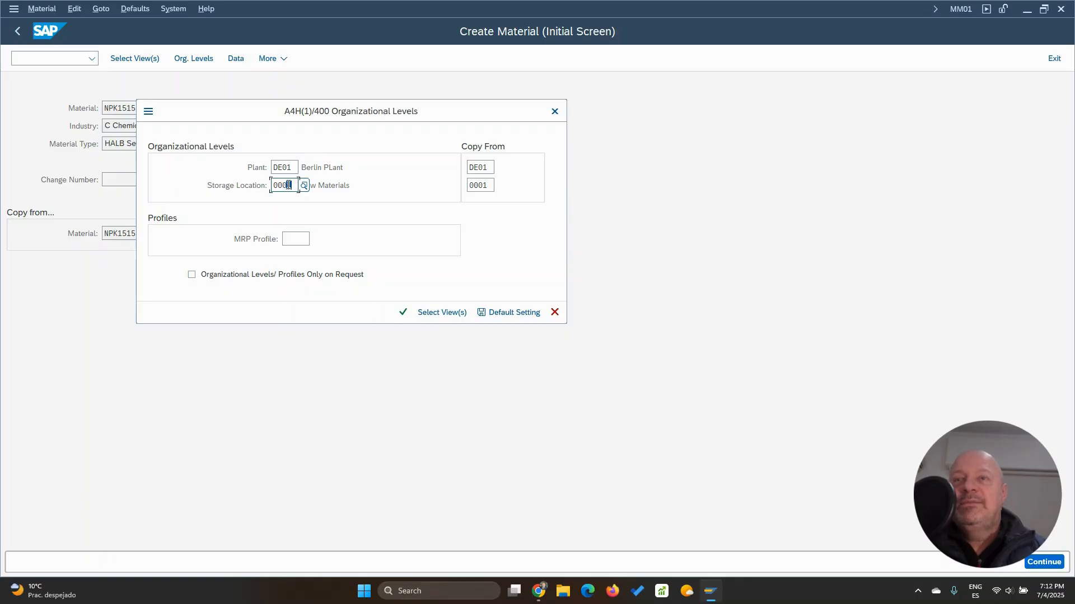
drag(289, 185, 303, 188)
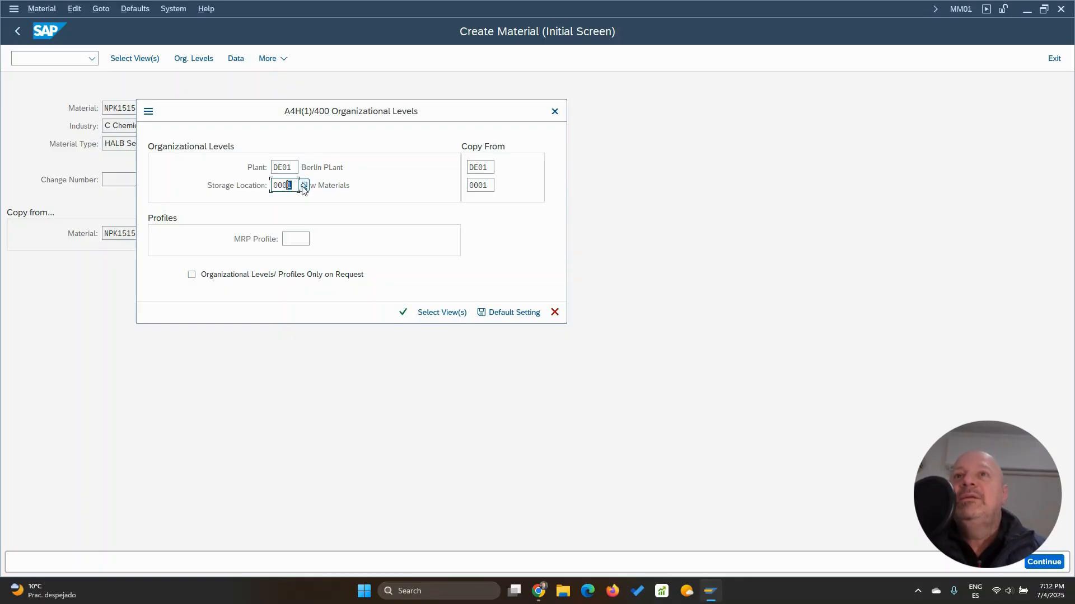
click(486, 185)
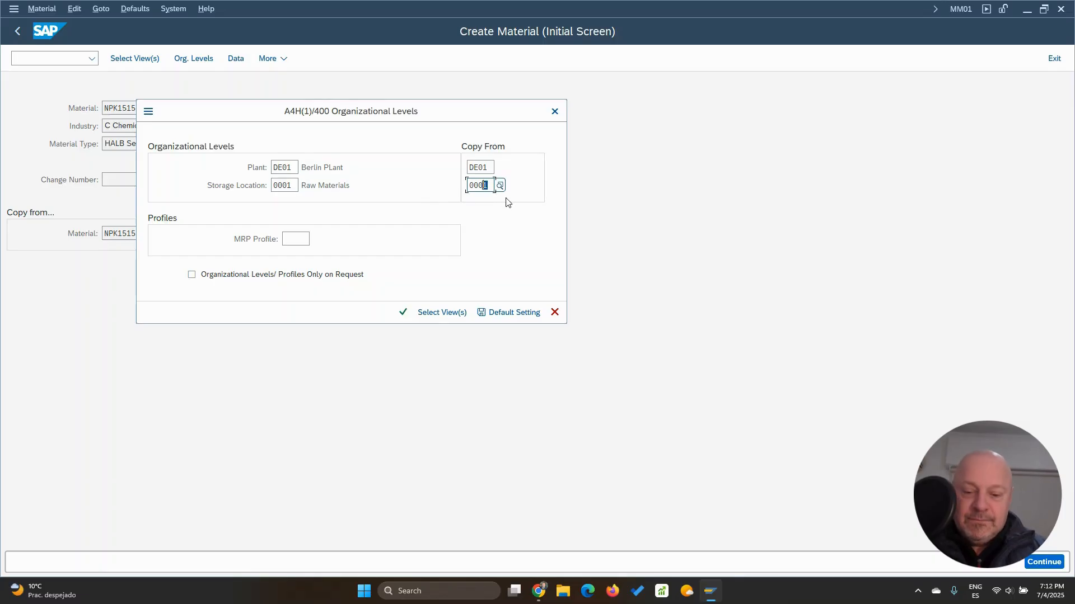
text(3)
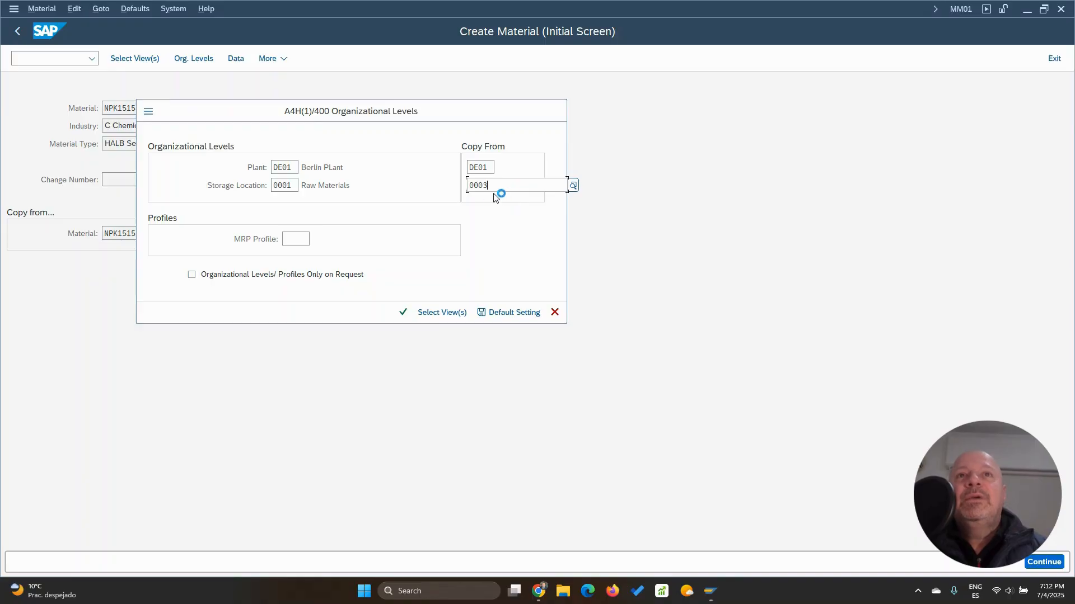
click(493, 253)
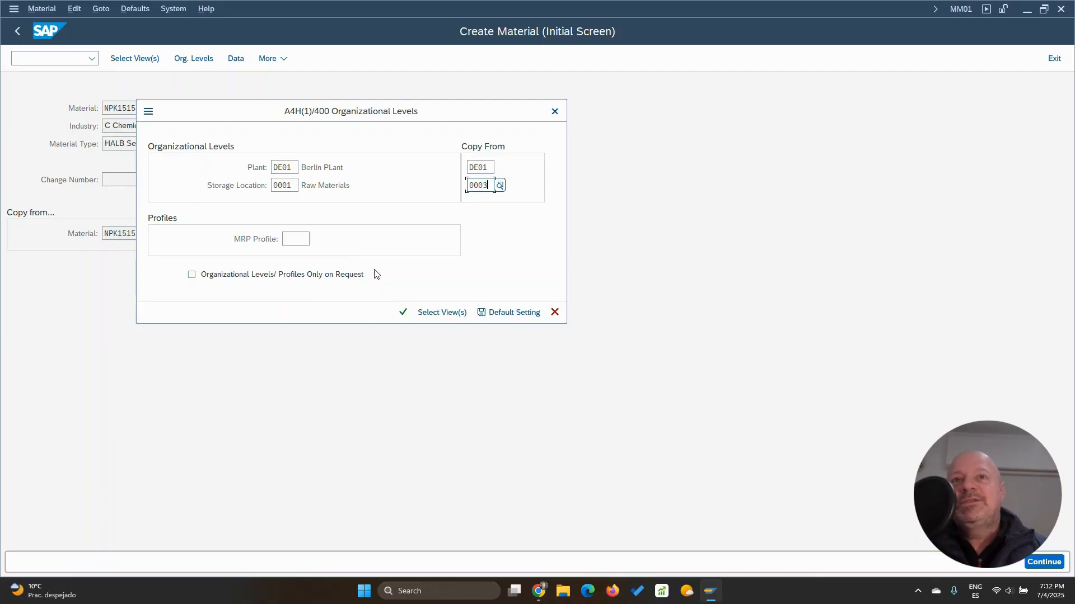
click(403, 313)
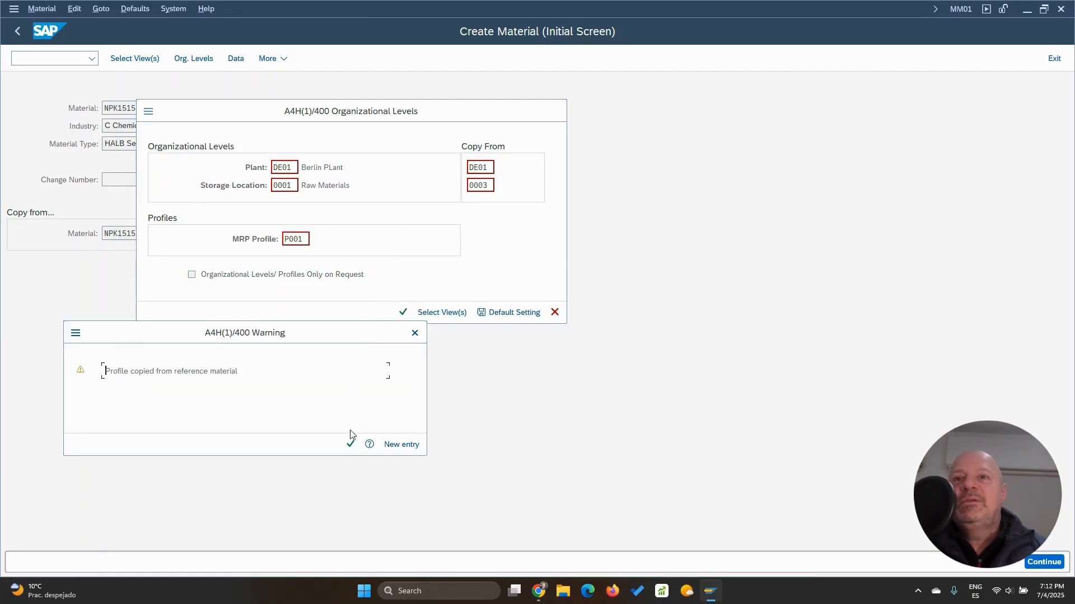
key(Return)
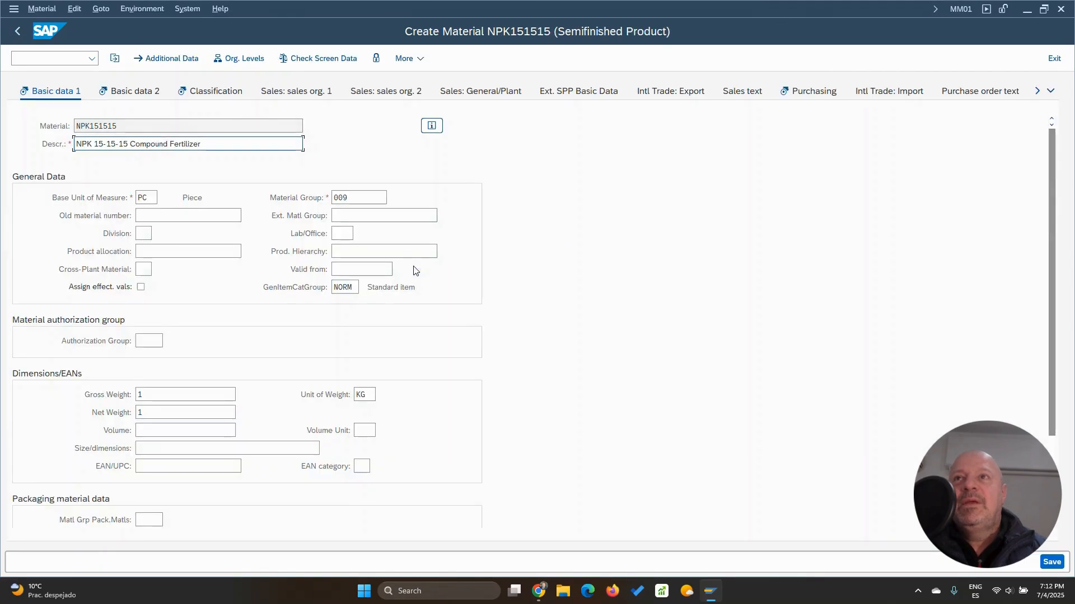
Try to set the base unit of measure to KG, and put it back to PC.
double_click(150, 198)
text(KG)
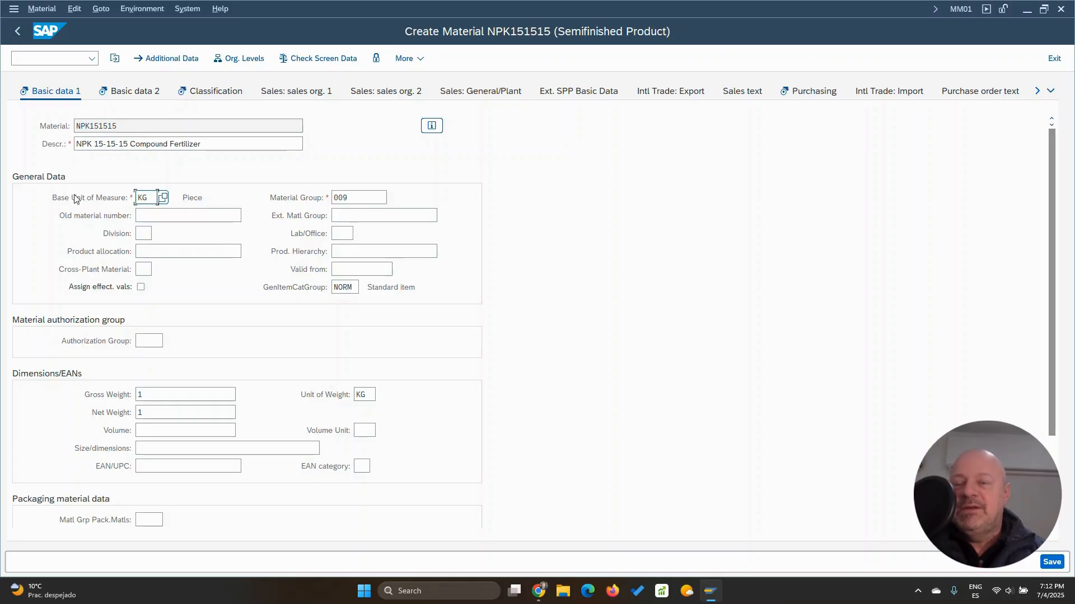
key(Return)
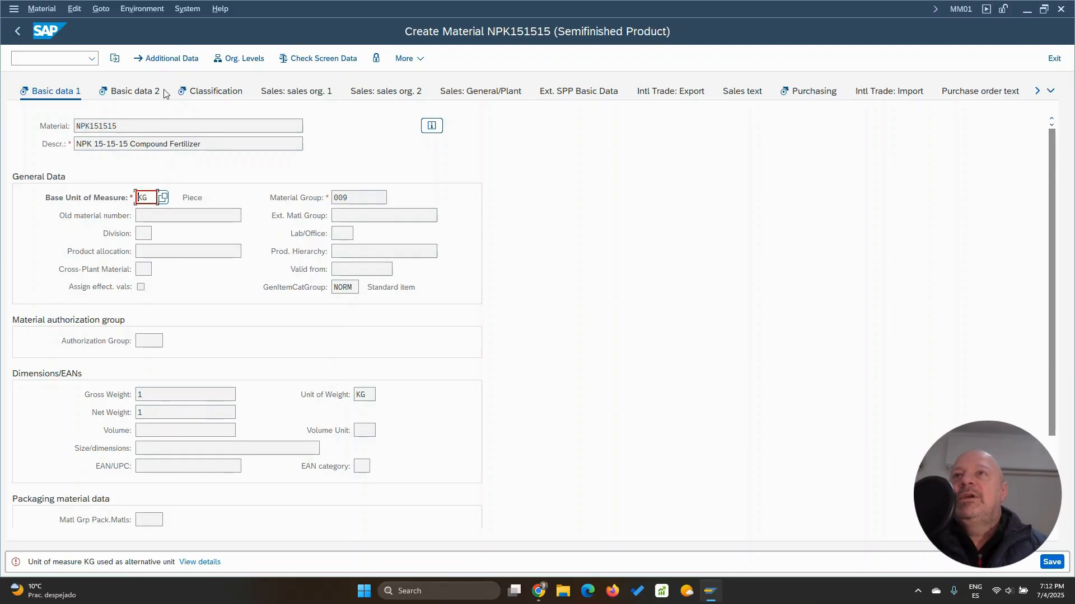
click(168, 59)
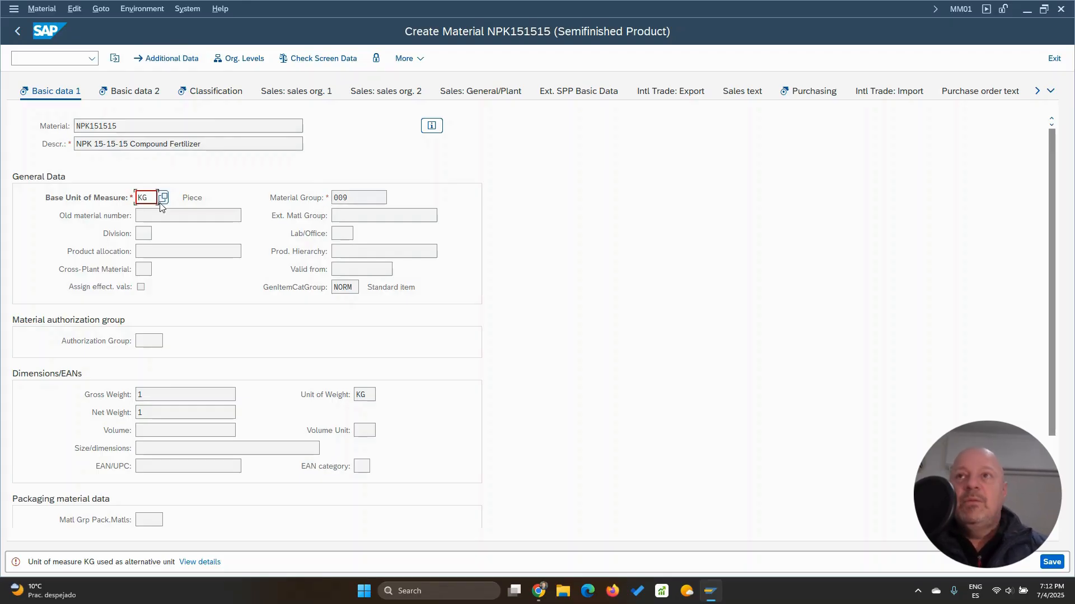
text(PC)
key(Return)
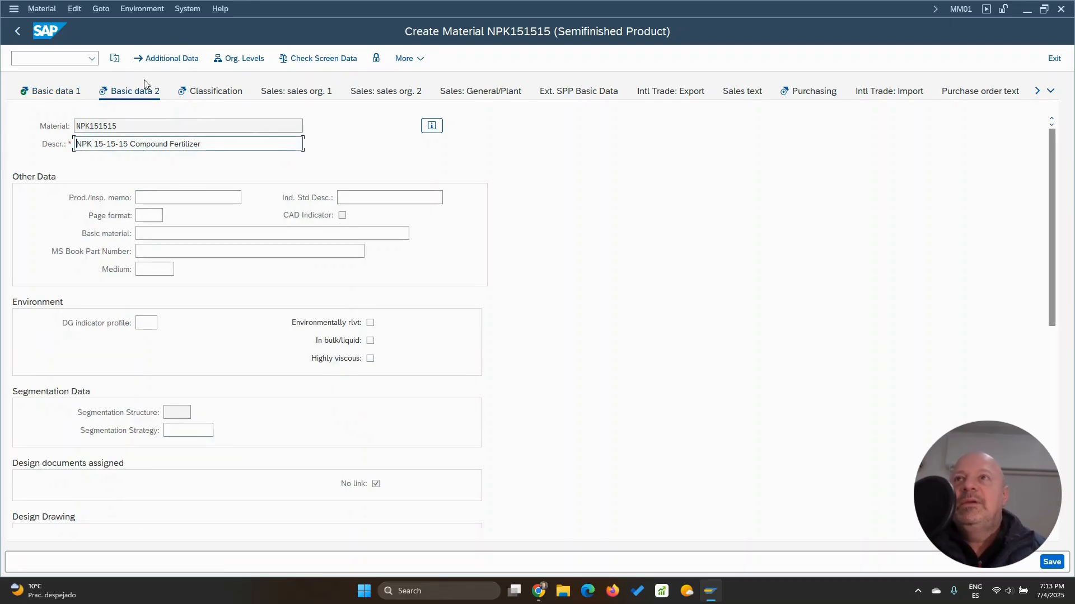
Delete the KG conversion line from the units of measure in the material's additional data.
click(167, 59)
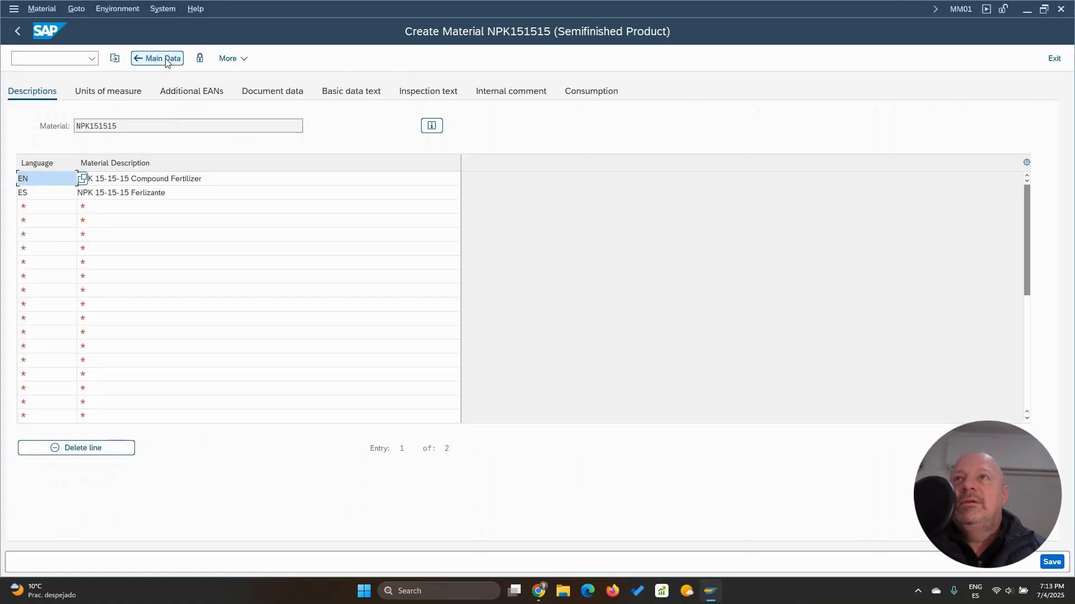
click(114, 95)
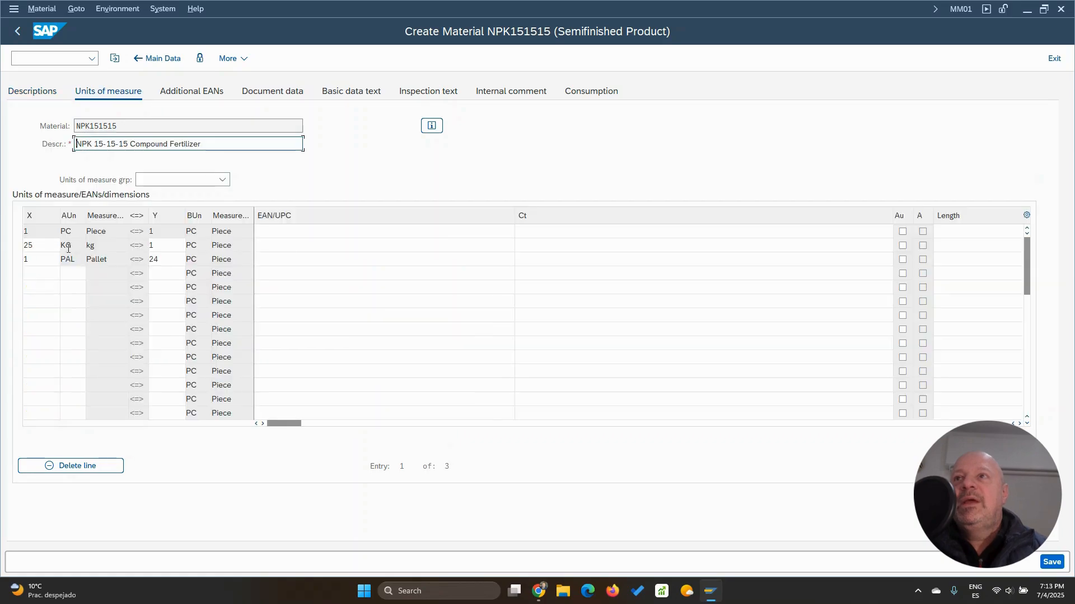
click(44, 246)
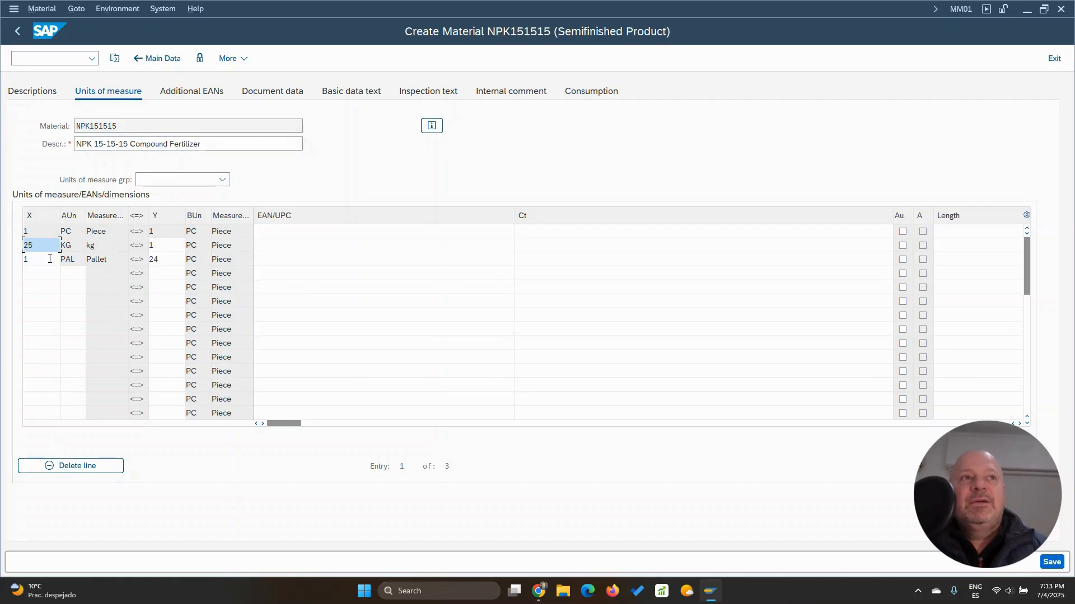
click(65, 467)
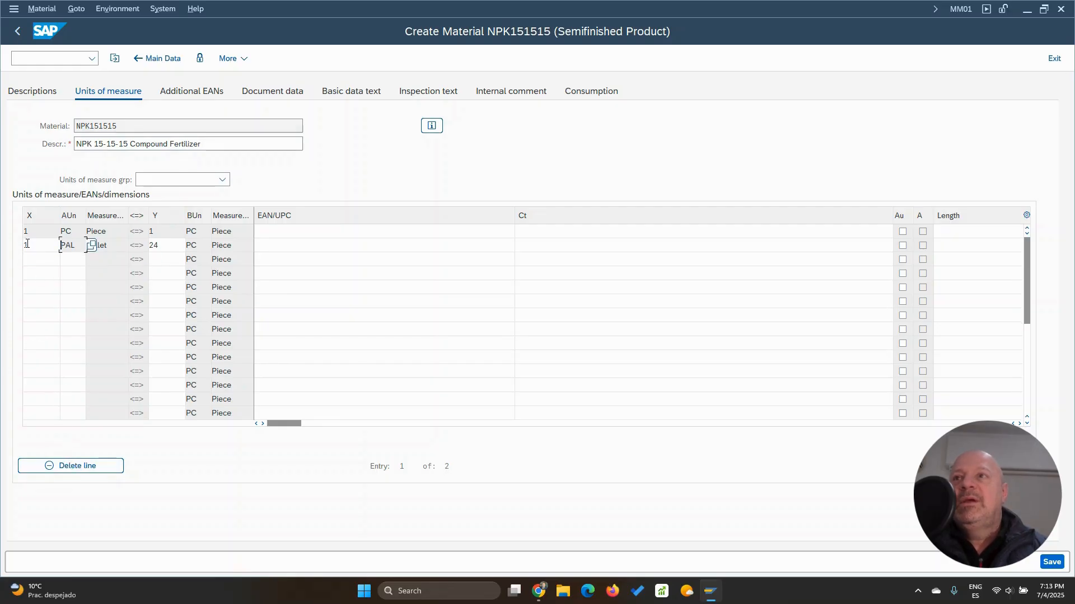
Delete the pallet (PAL) conversion line from the units of measure and set the base unit of measure to KG in the basic data.
click(86, 466)
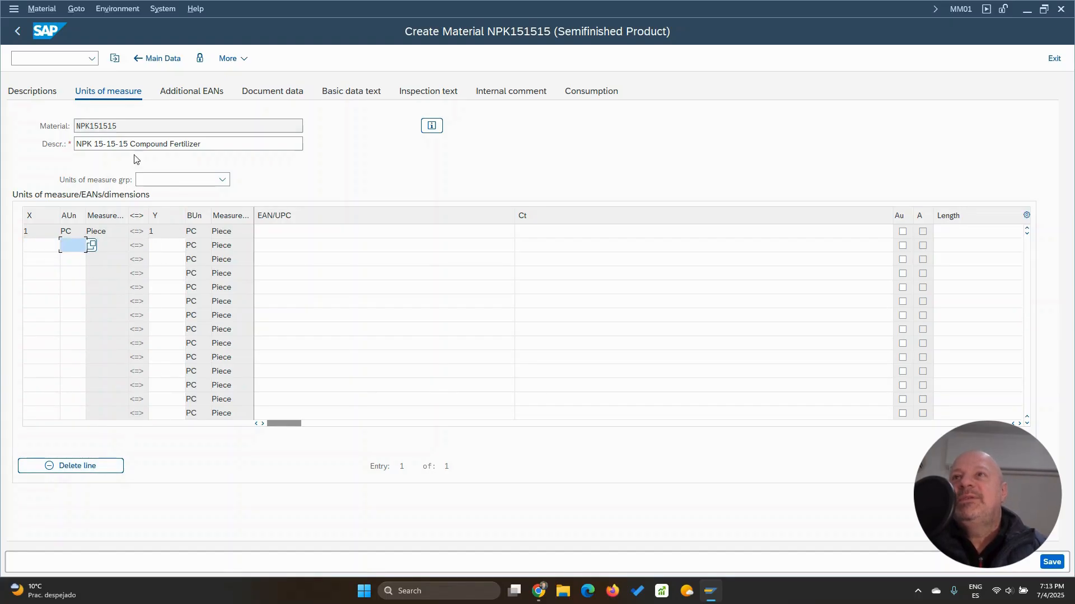
click(150, 59)
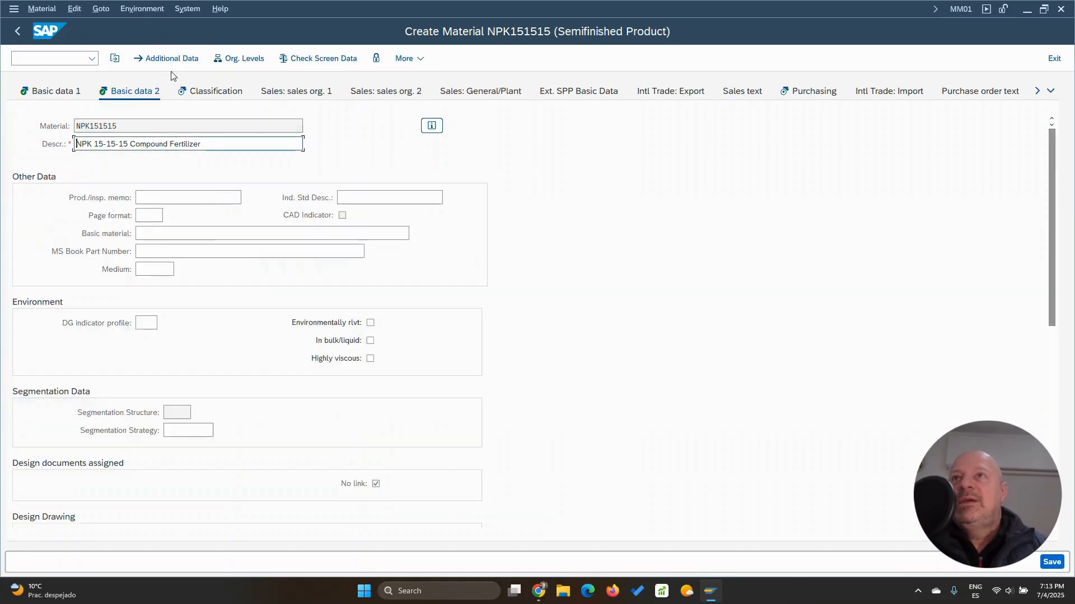
click(56, 92)
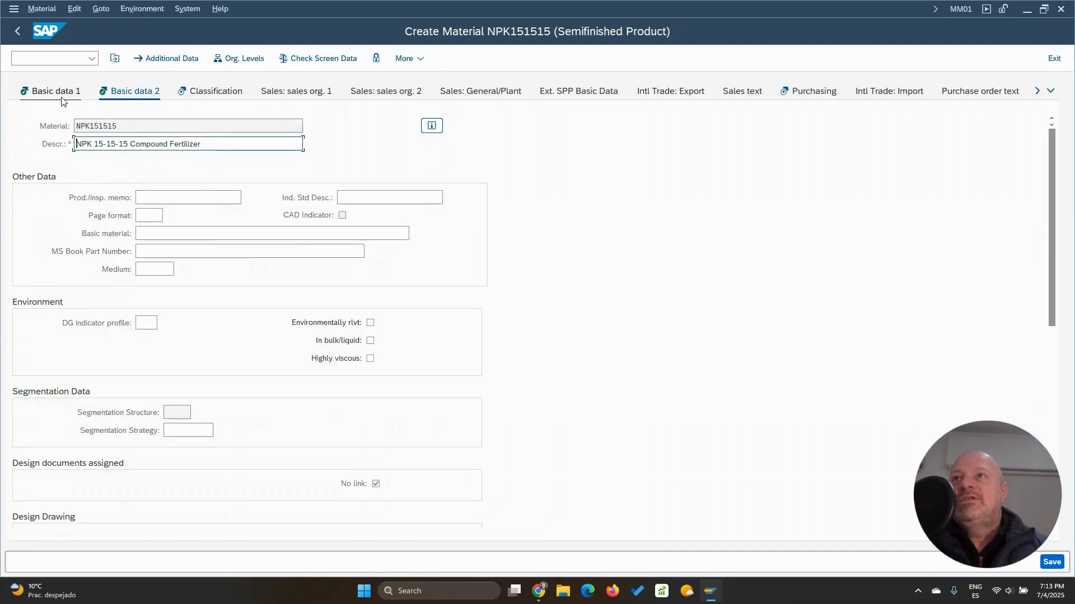
double_click(152, 196)
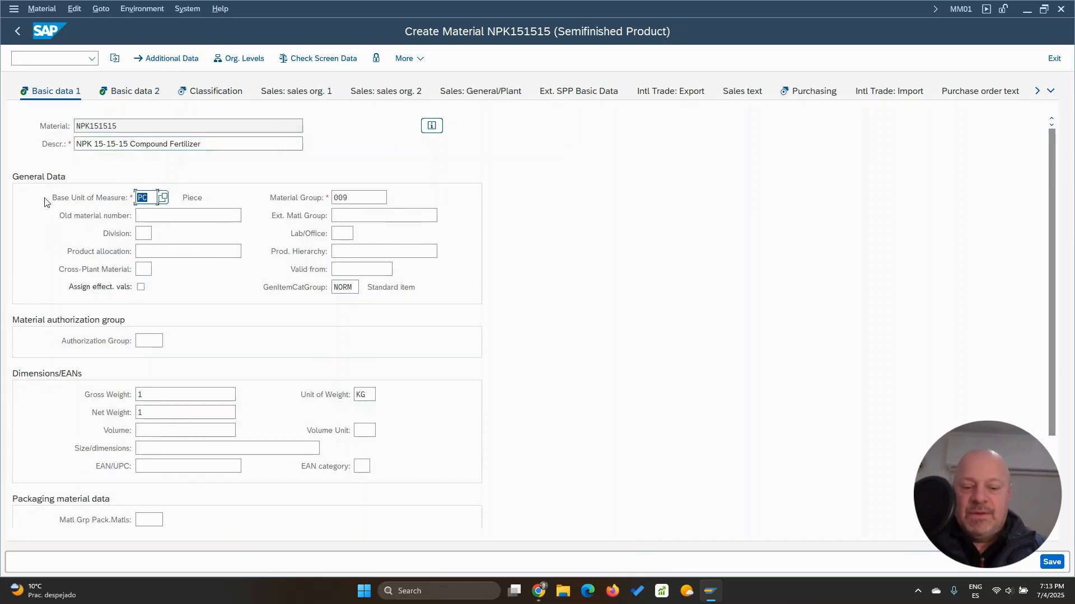
text(KG)
key(Return)
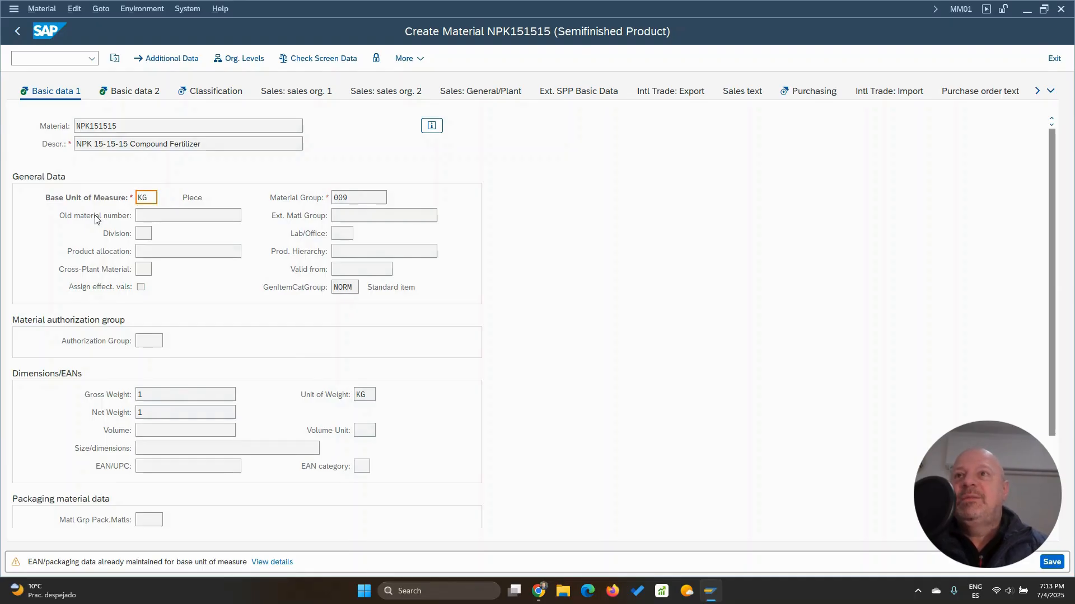
click(53, 91)
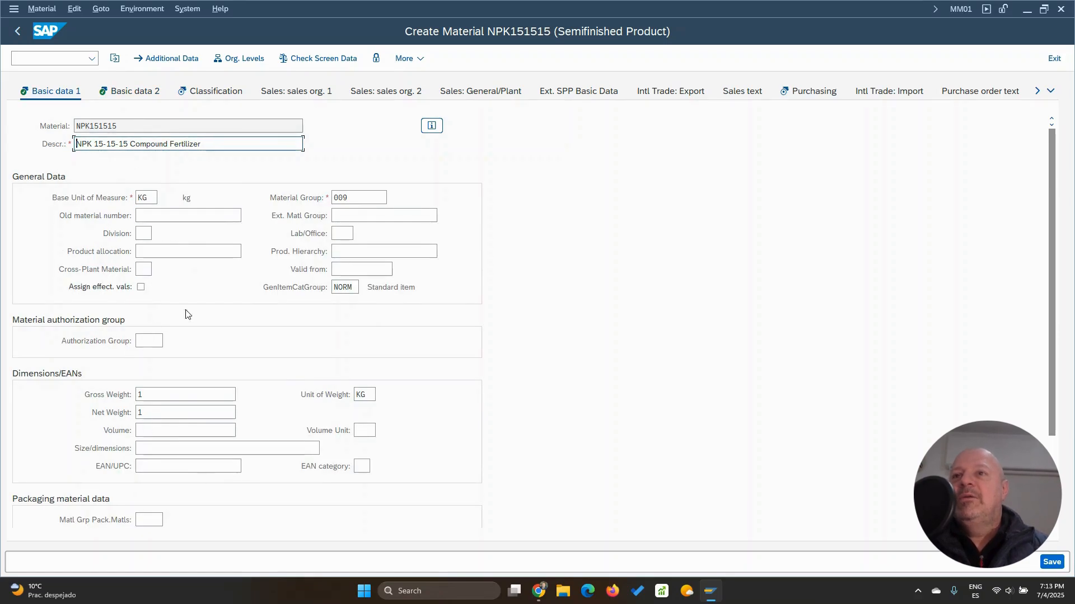
scroll(202, 416, down, 3)
scroll(203, 347, up, 3)
Delete the TVS1001 class assignment from the material's batch classification.
click(140, 95)
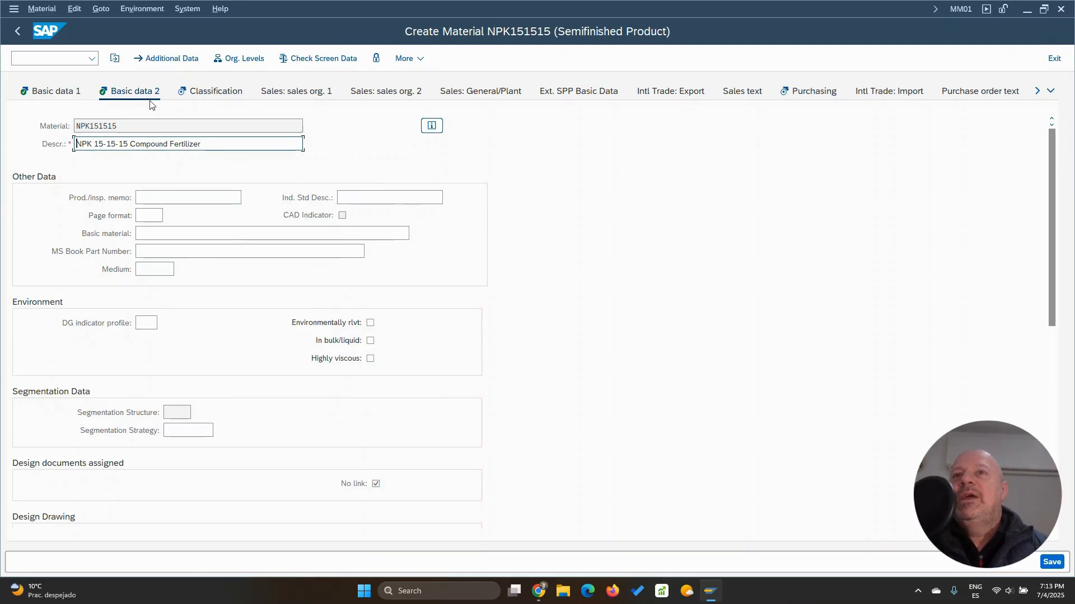
click(237, 95)
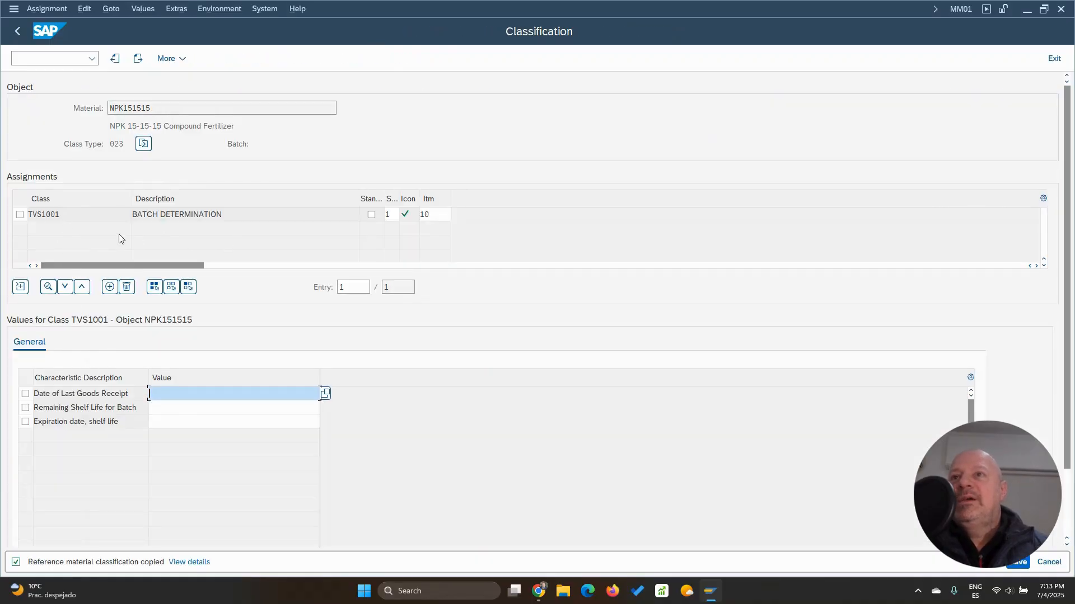
click(21, 215)
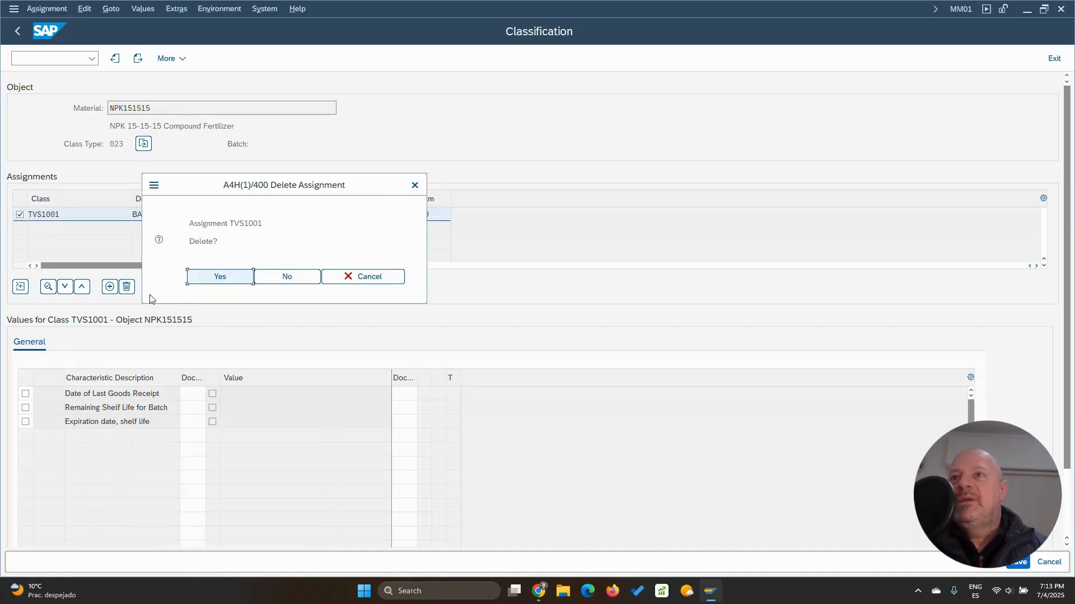
click(219, 276)
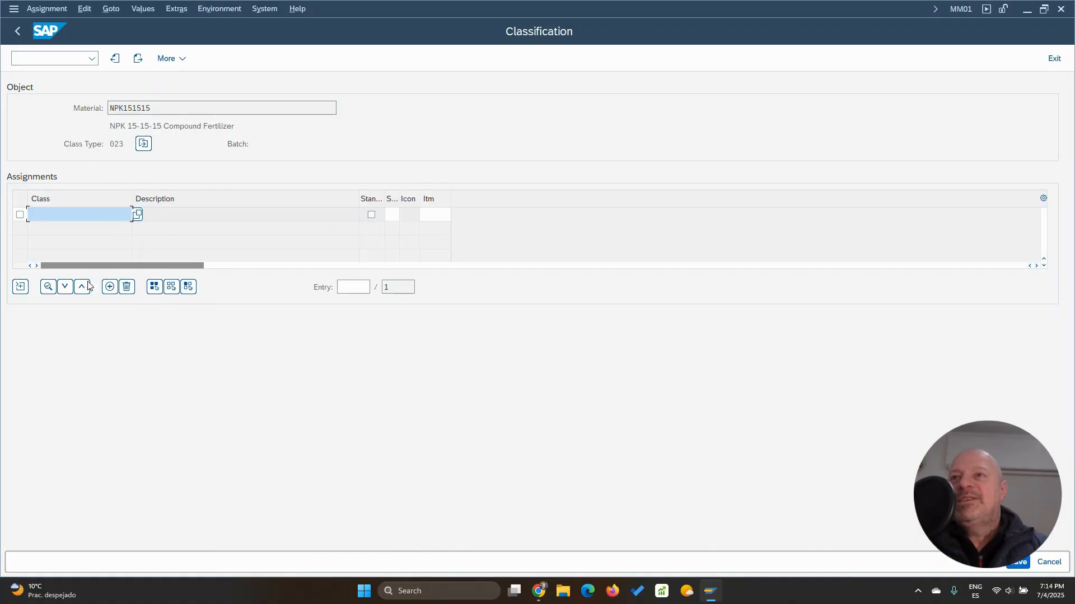
Assign the batch class Z_BATCH_HALB to the material and return to the material master views.
click(137, 215)
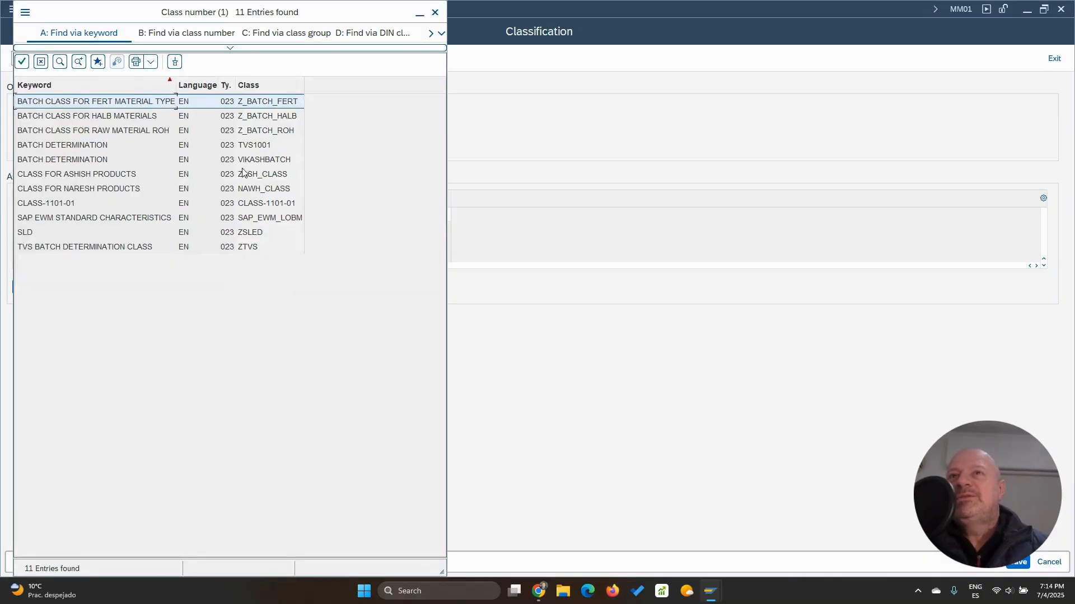
double_click(282, 118)
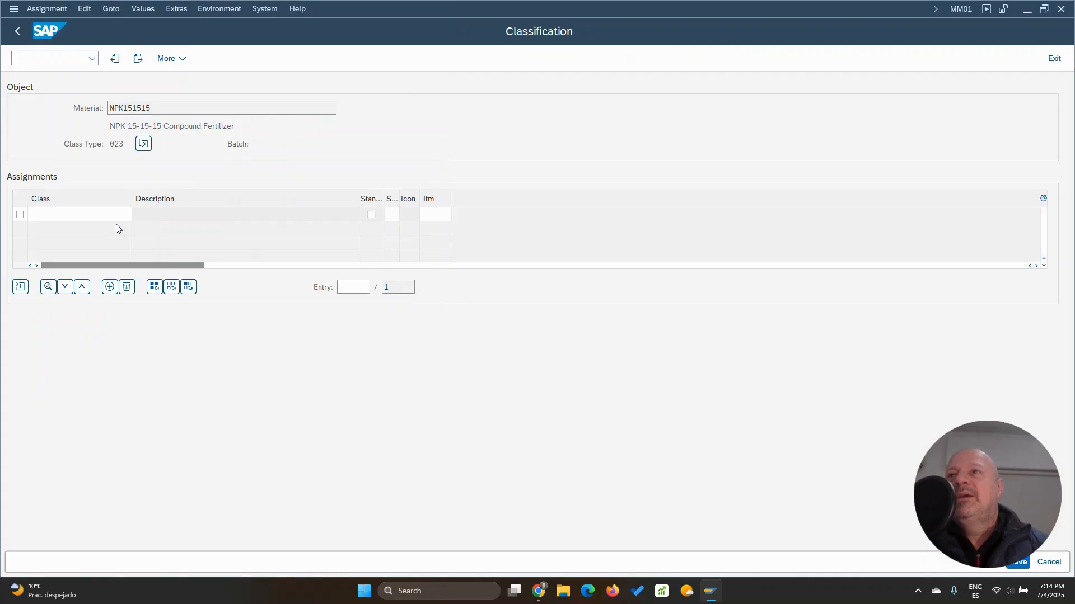
double_click(116, 222)
key(Return)
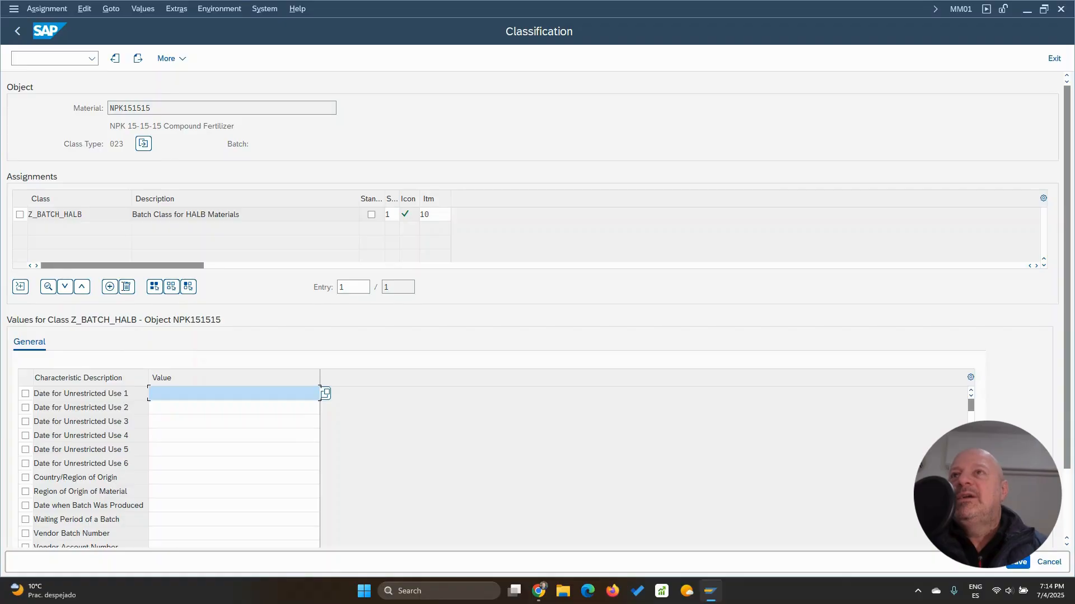
click(138, 58)
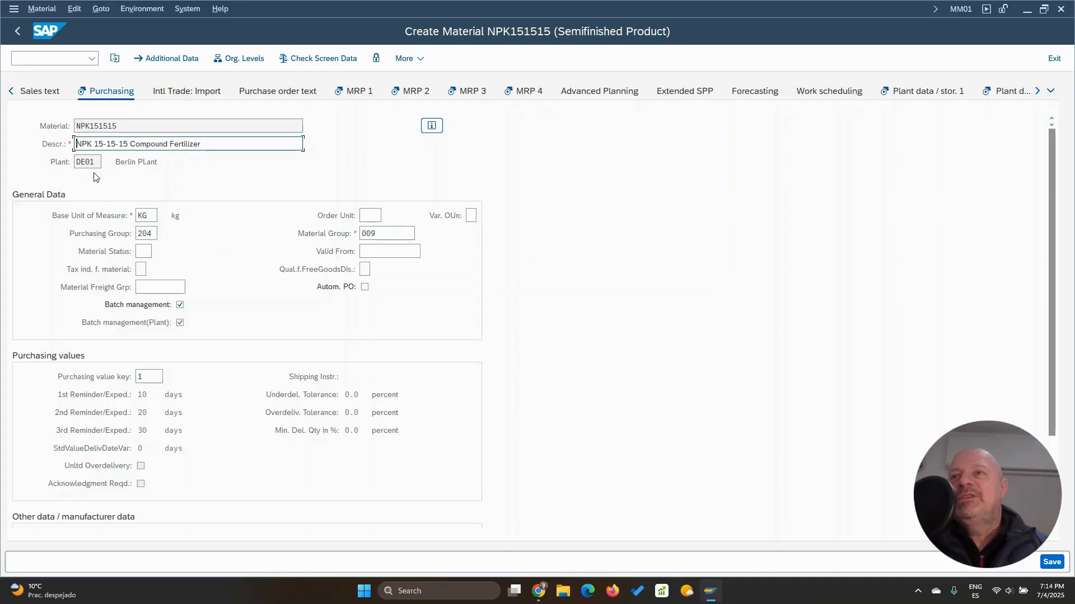
Accept the copied purchasing and MRP 1 data for plant DE01 and continue to MRP 2.
key(Return)
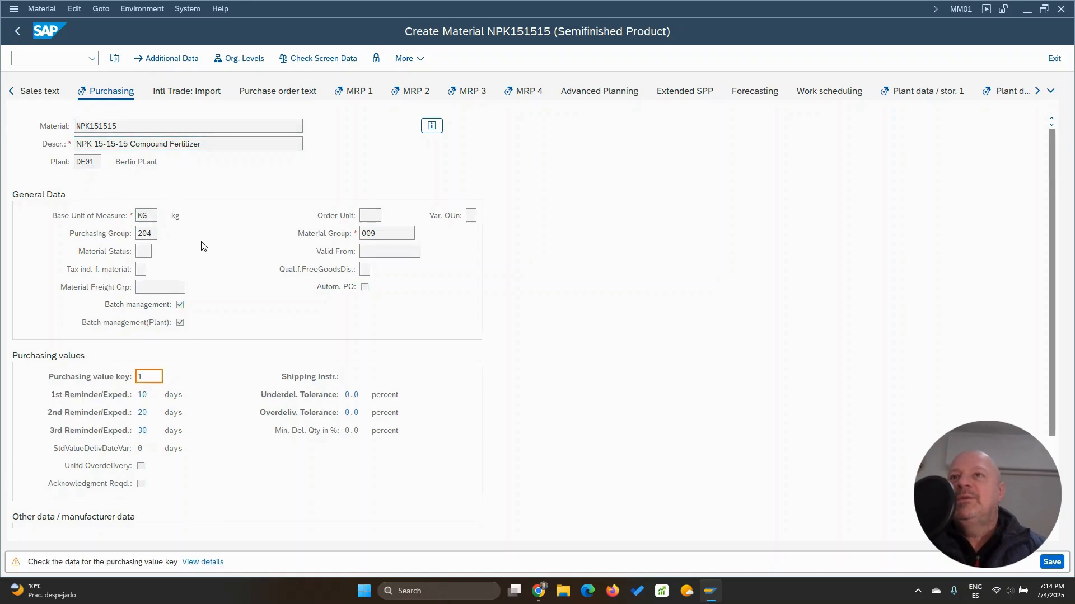
key(Return)
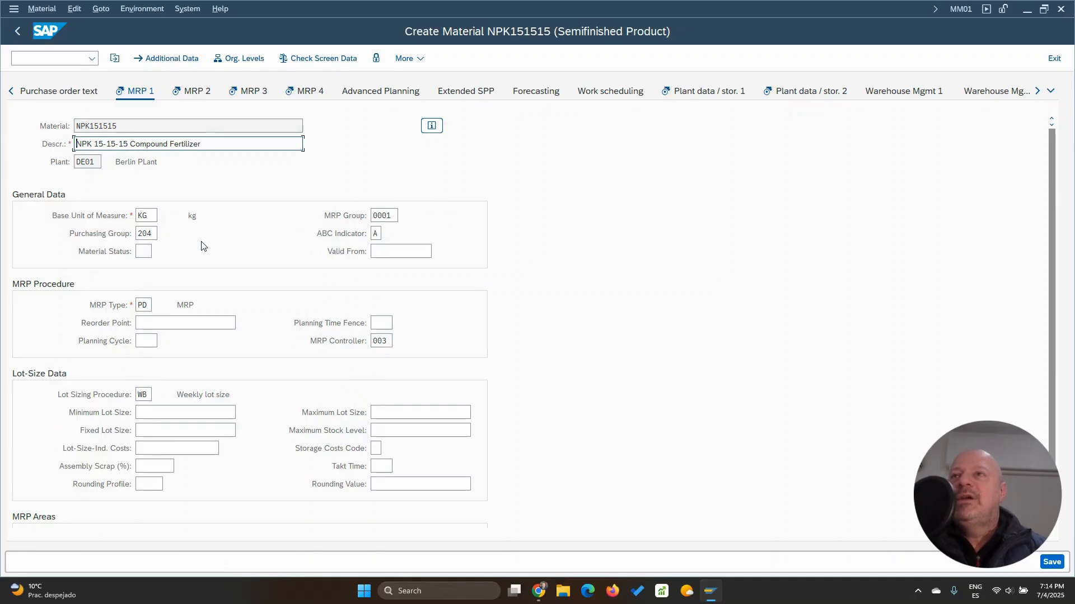
key(Return)
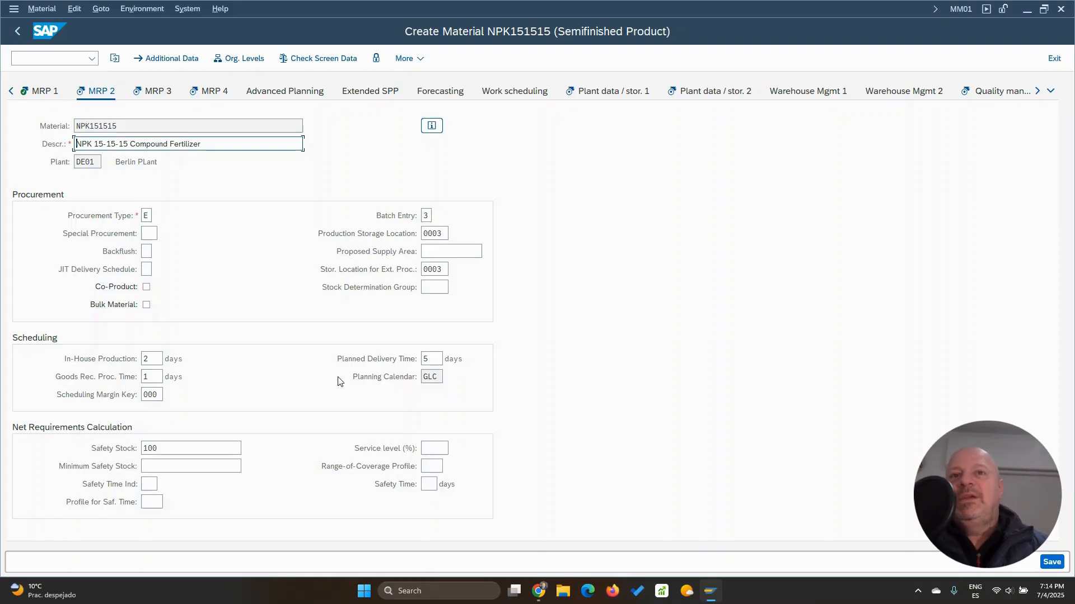
Set both the production storage location and the storage location for external procurement to 0001.
click(442, 233)
key(BackSpace)
text(1)
click(444, 269)
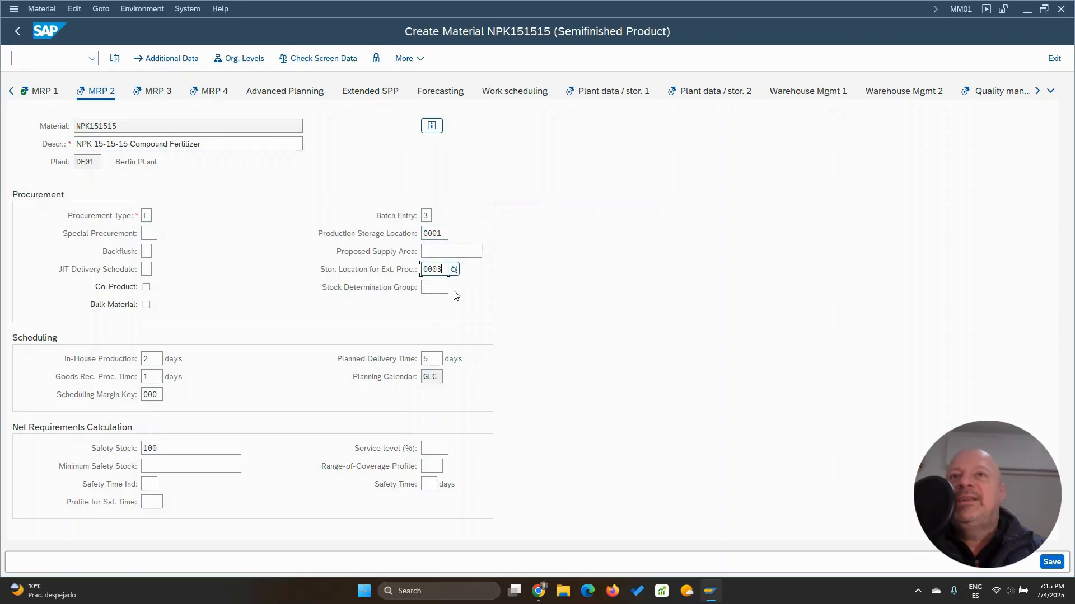
key(BackSpace)
text(1)
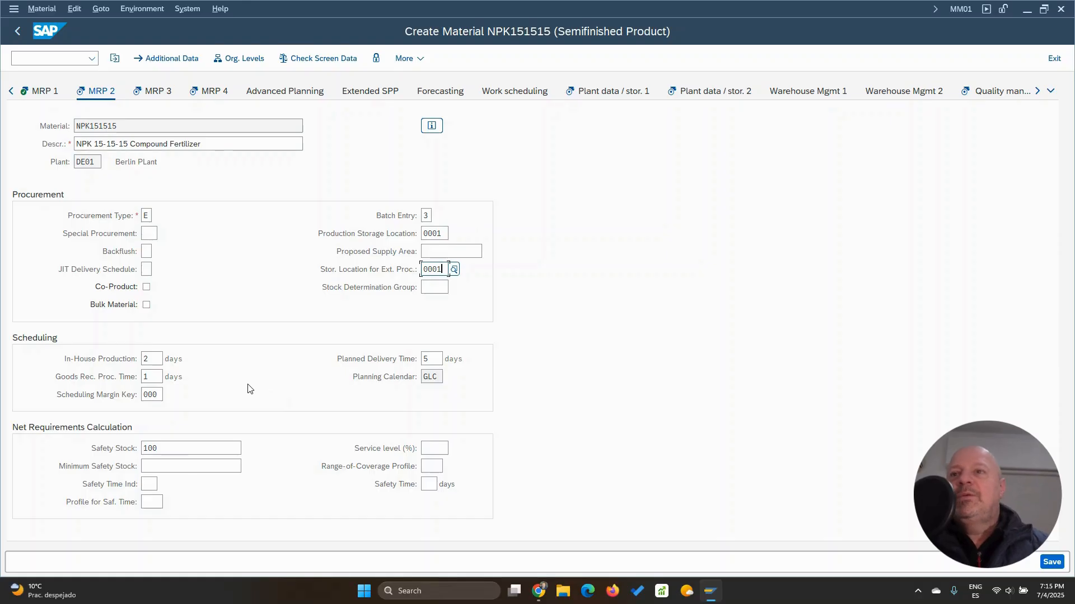
Clear the safety stock and confirm the MRP 2 data.
drag(168, 448, 116, 453)
key(BackSpace)
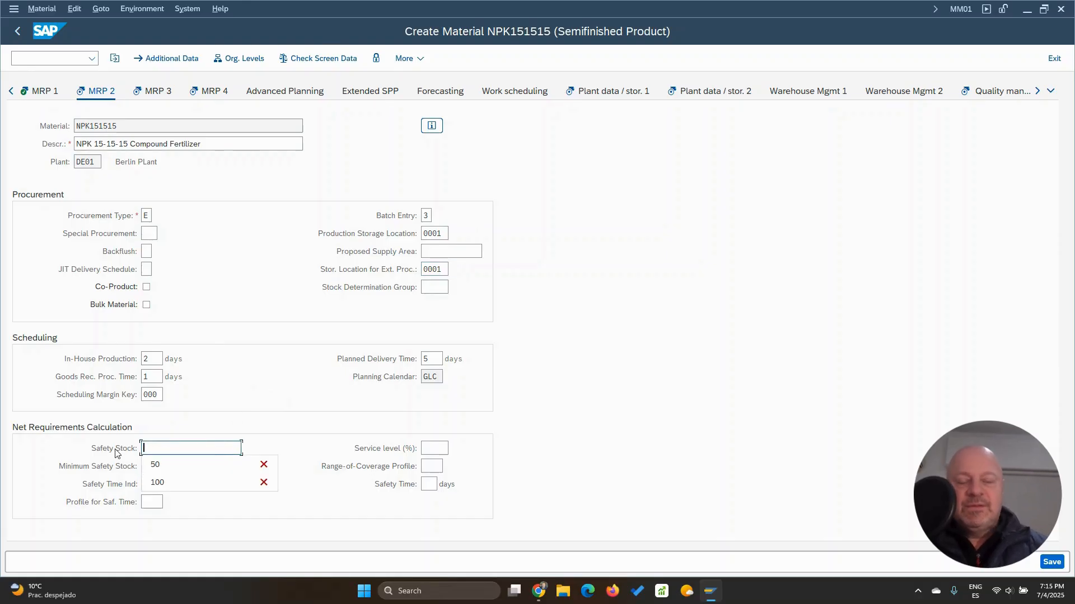
key(Return)
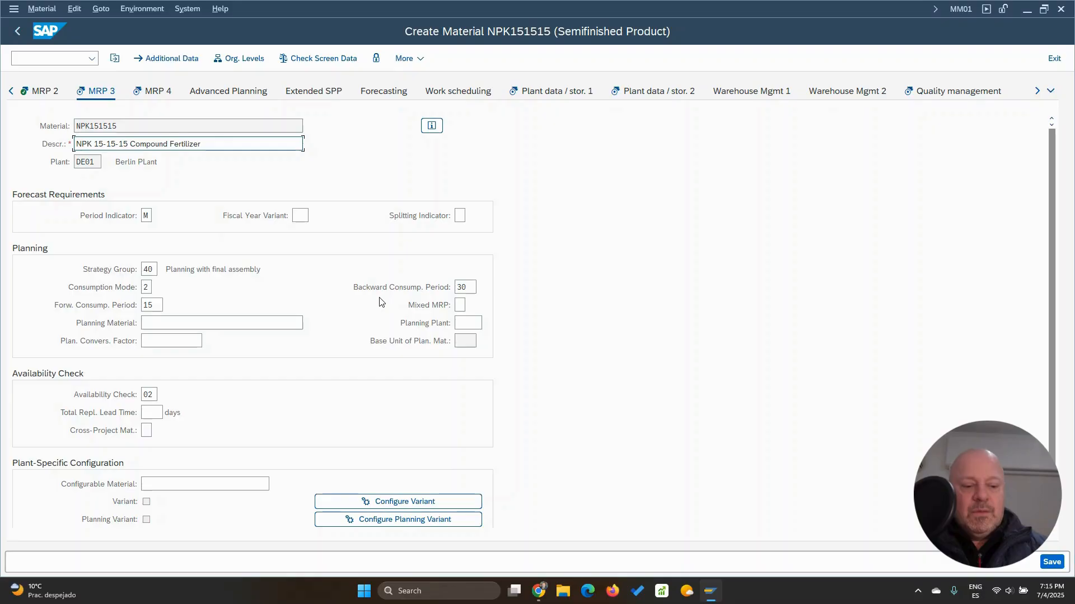
Accept the copied MRP 3, MRP 4 and work scheduling data, keeping production supervisor 001.
key(Return)
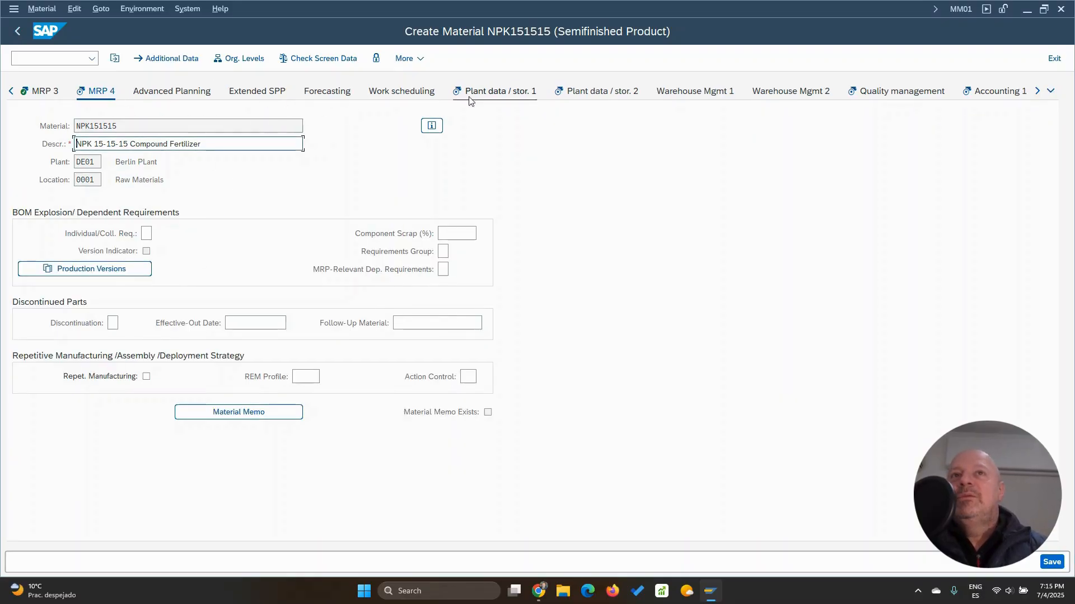
click(400, 97)
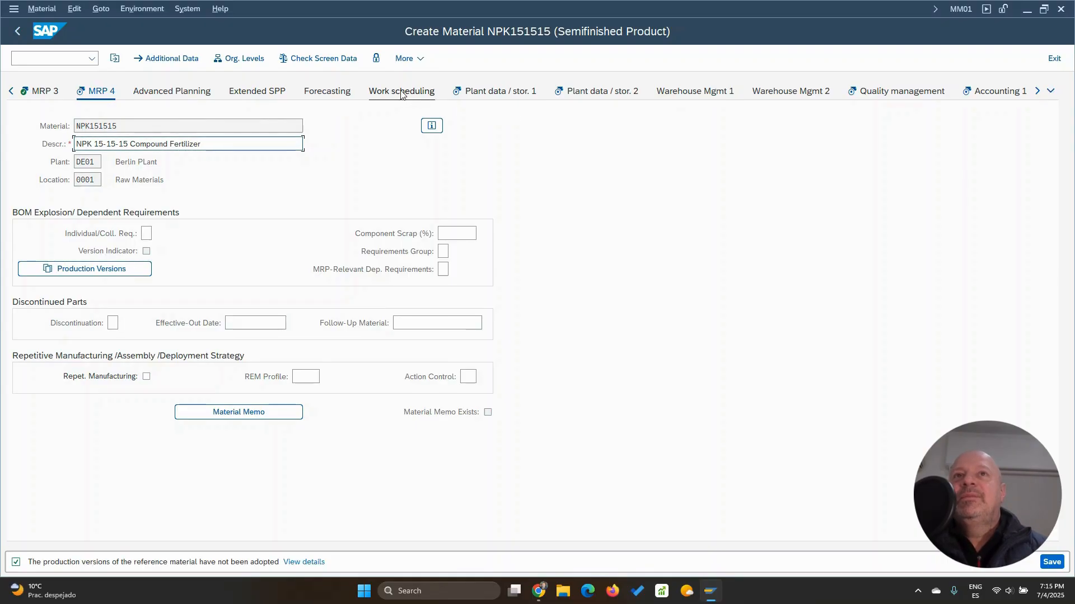
click(417, 95)
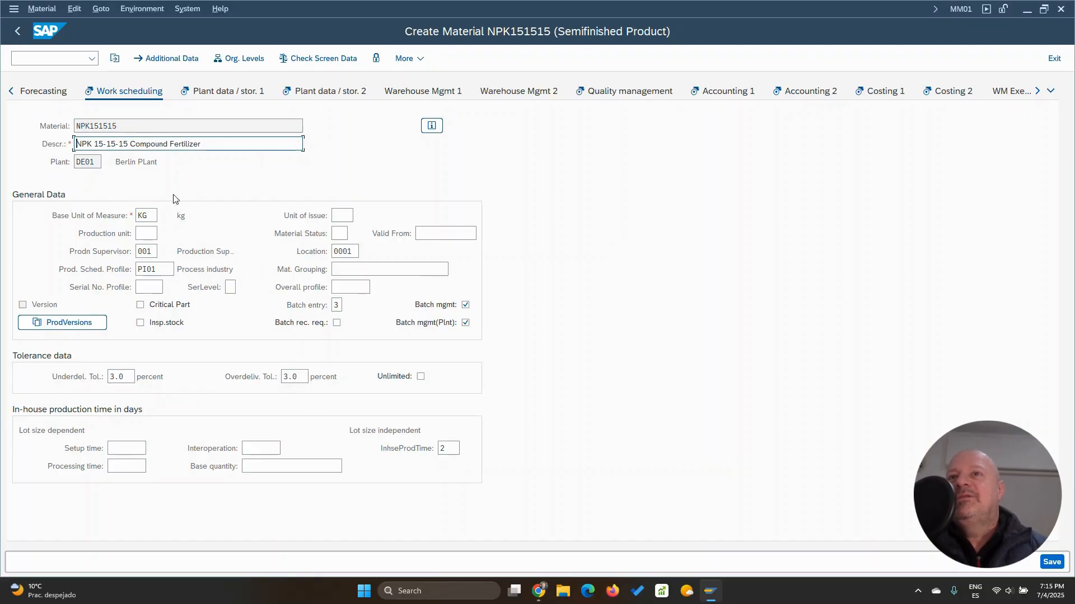
click(148, 251)
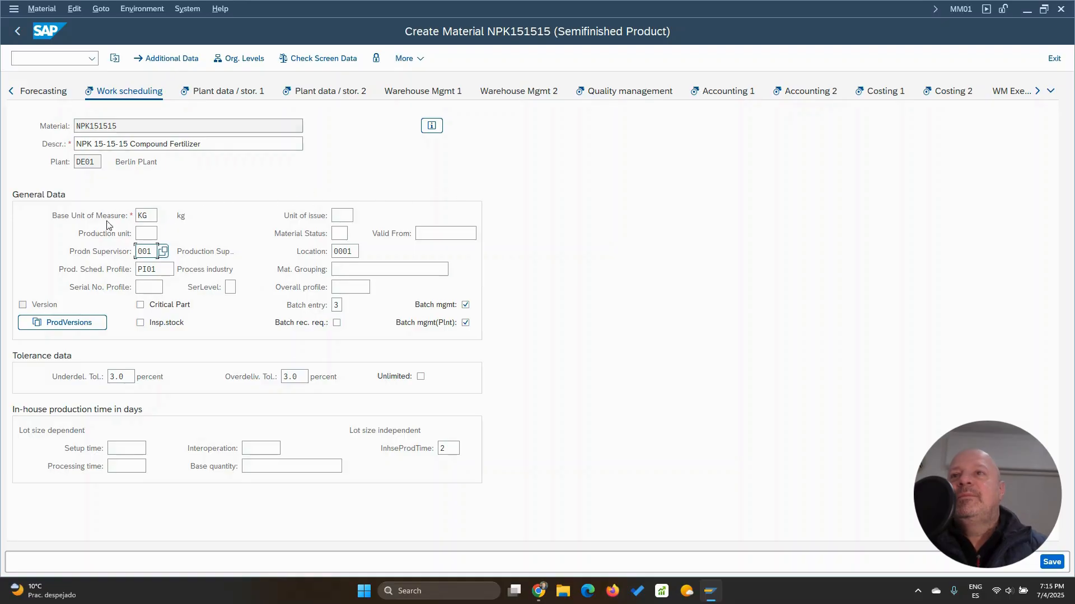
key(Return)
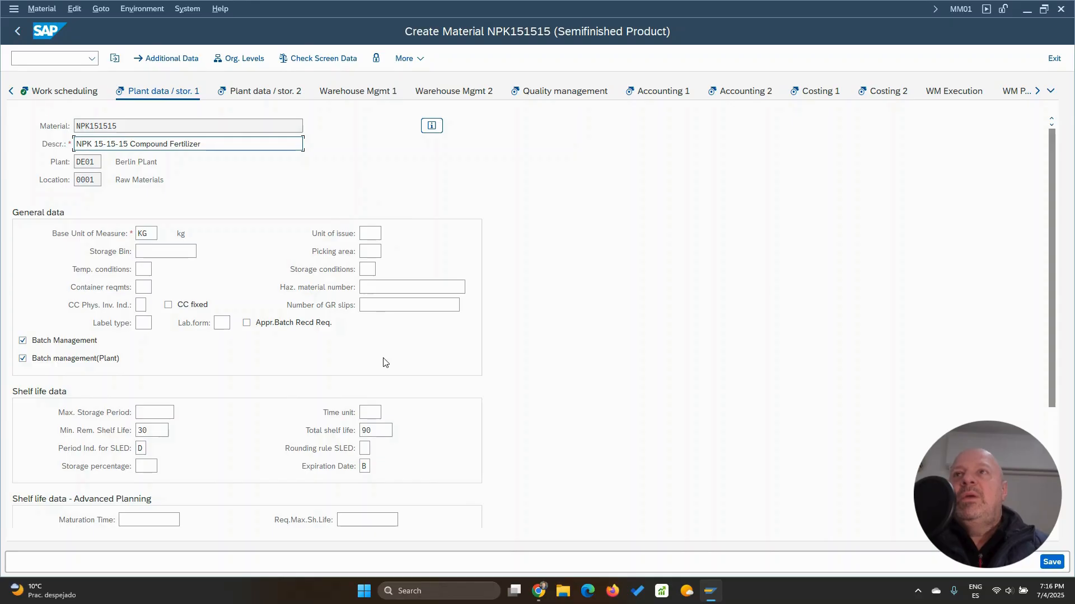
Set the total shelf life to 365 in the plant storage data and confirm the shelf life settings.
click(374, 432)
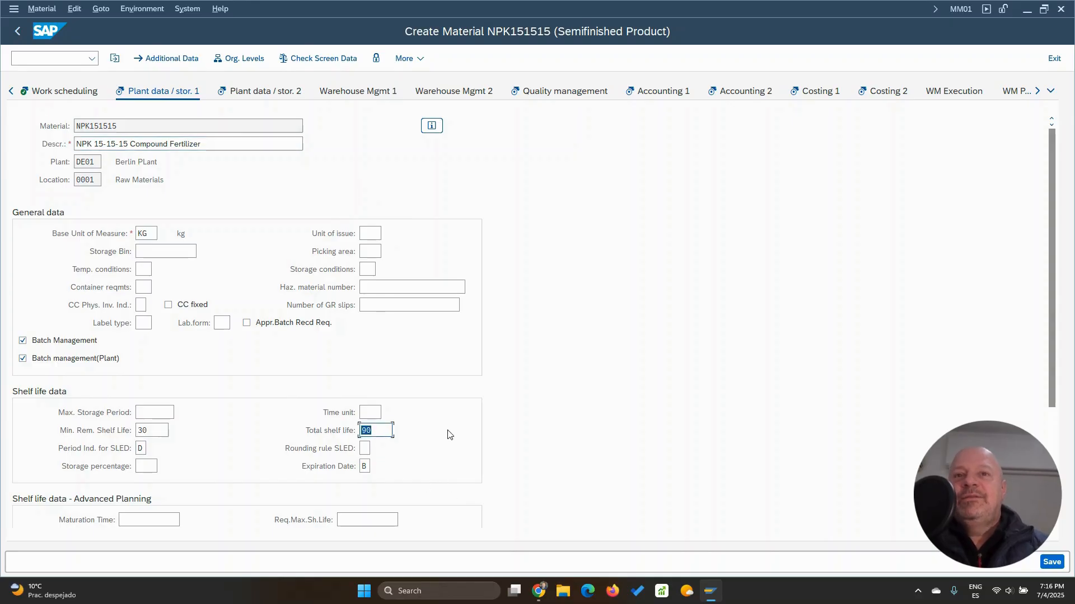
text(365)
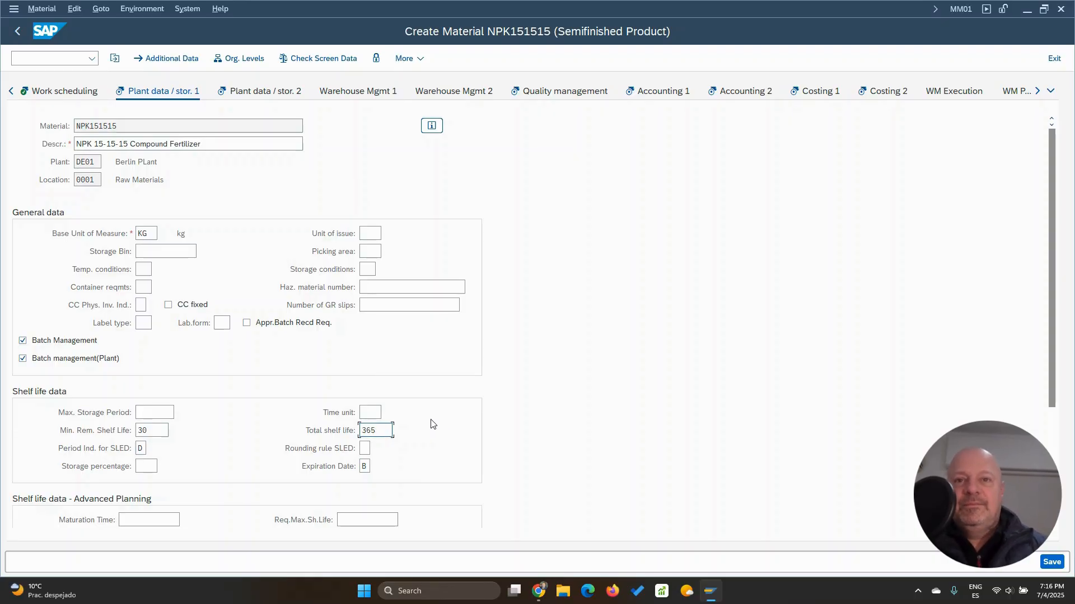
key(Return)
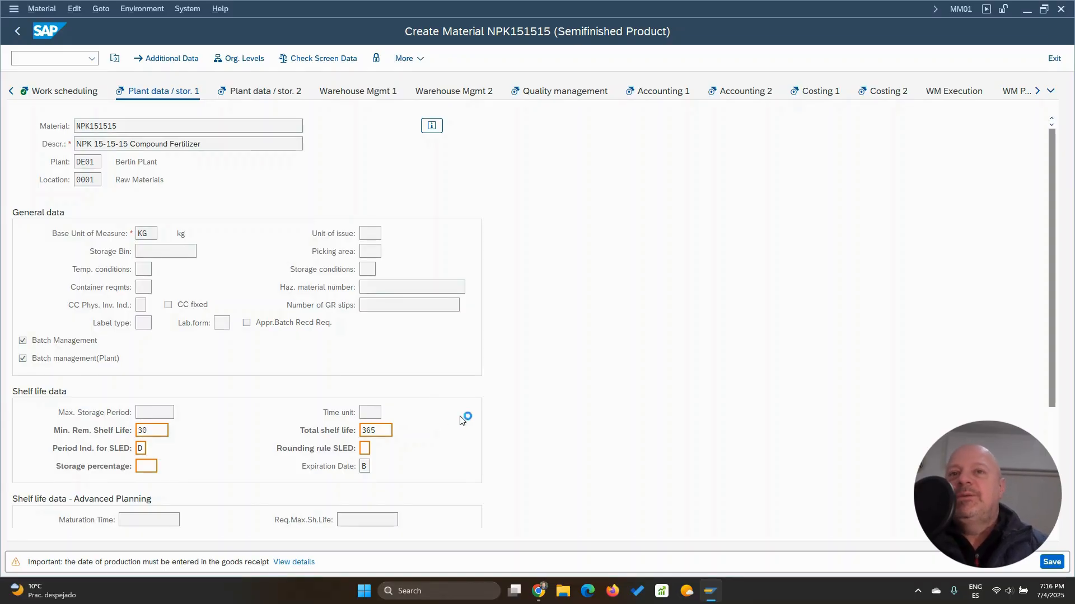
key(Return)
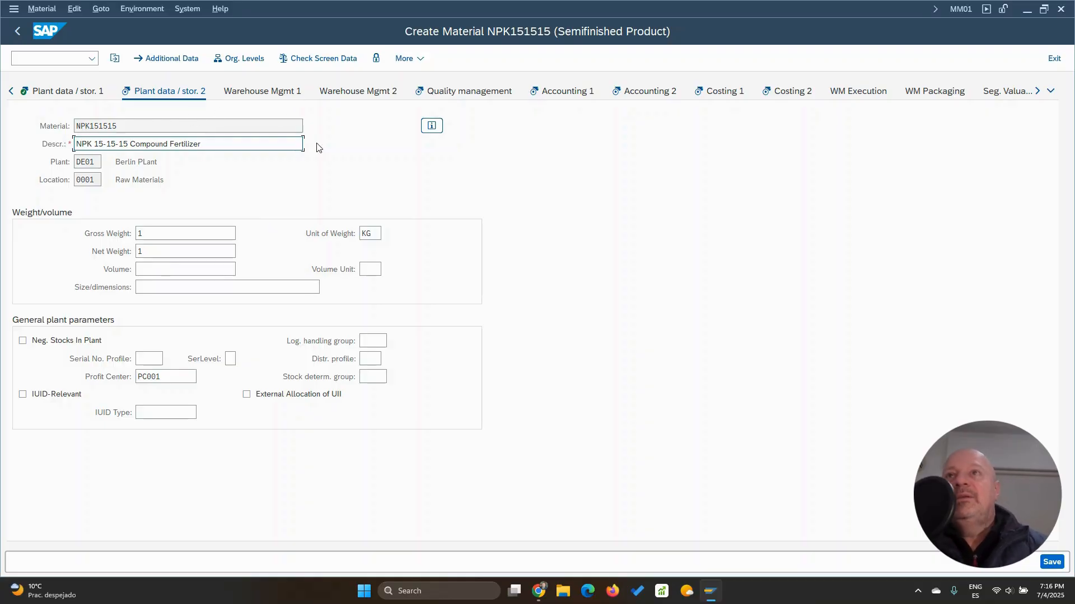
Accept the second plant storage view and adopt the quality inspection setup with inspection types 03 and 04.
key(Return)
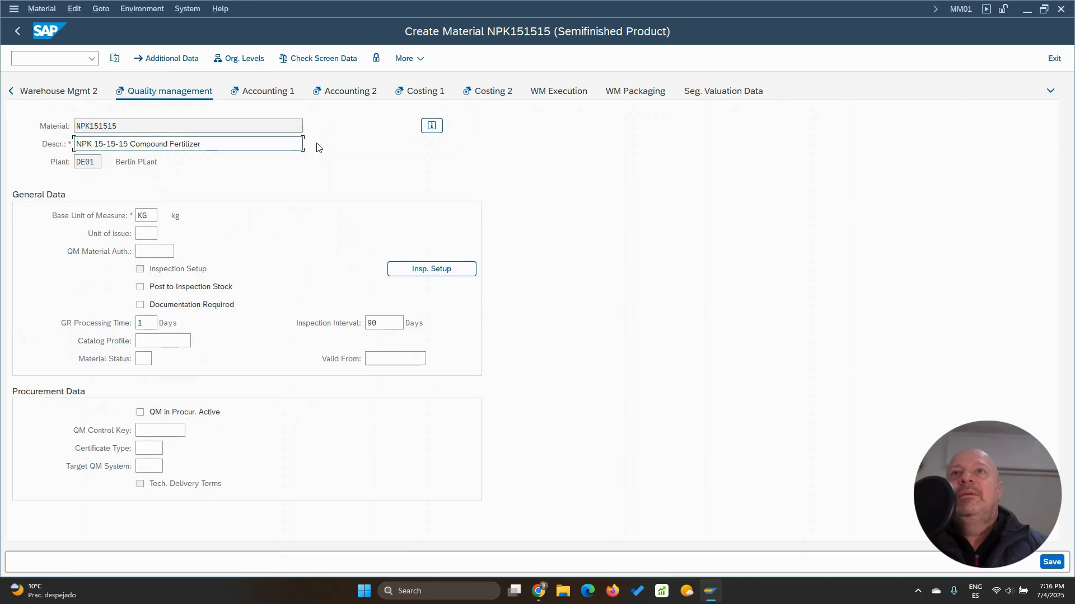
click(453, 270)
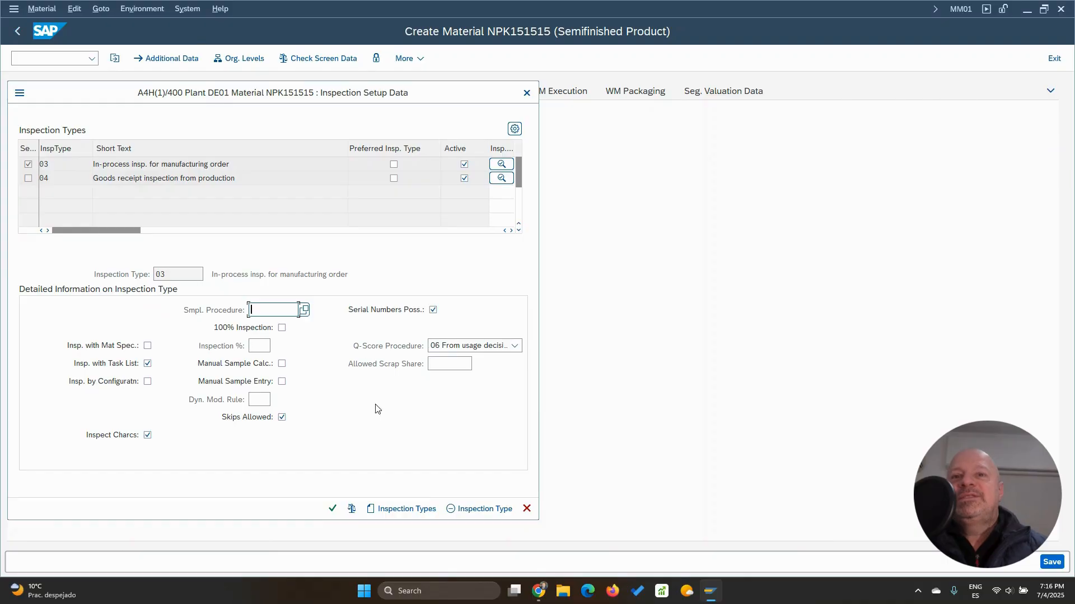
click(333, 509)
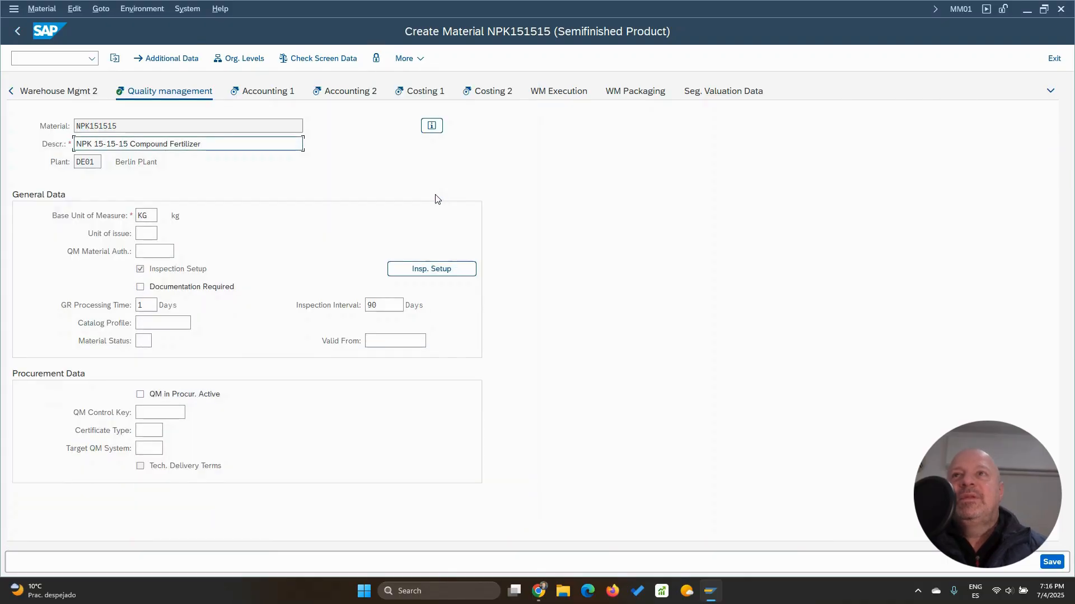
In the first accounting view, clear the valuation category and set the price control to S.
click(274, 92)
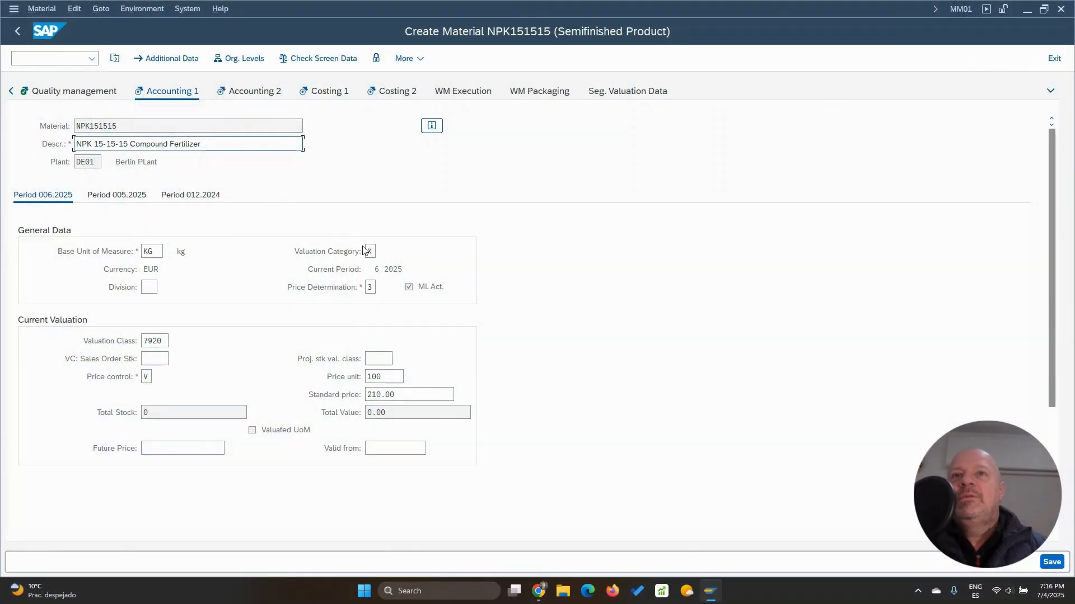
click(371, 252)
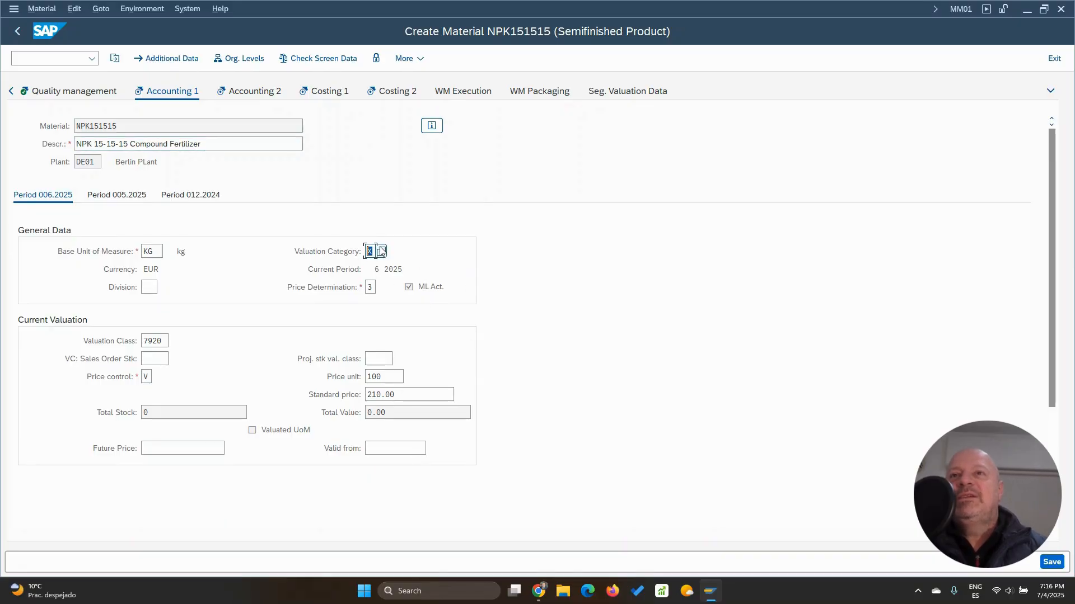
key(BackSpace)
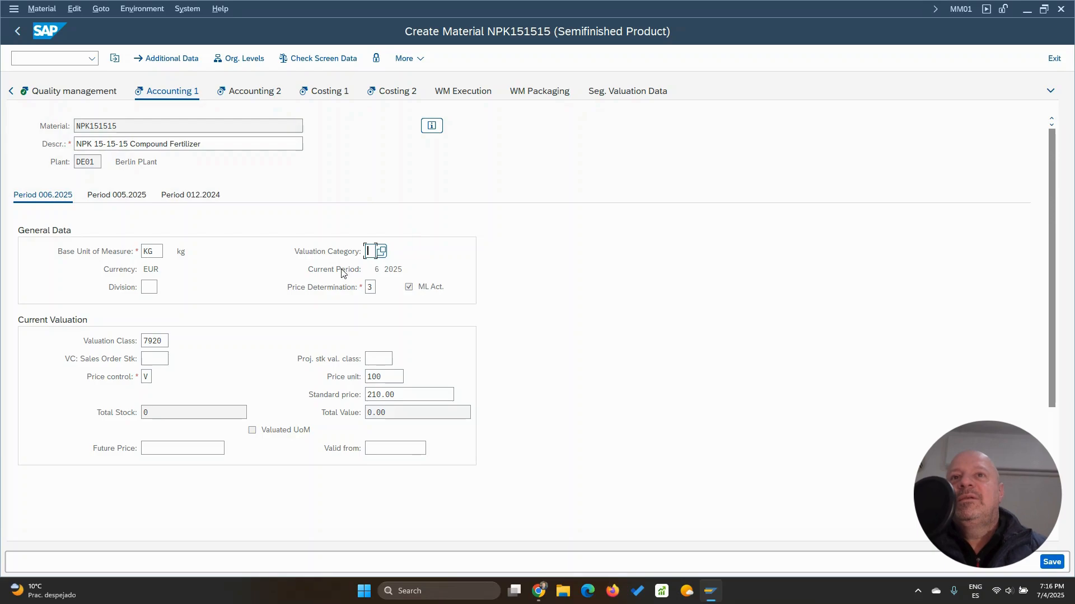
click(146, 377)
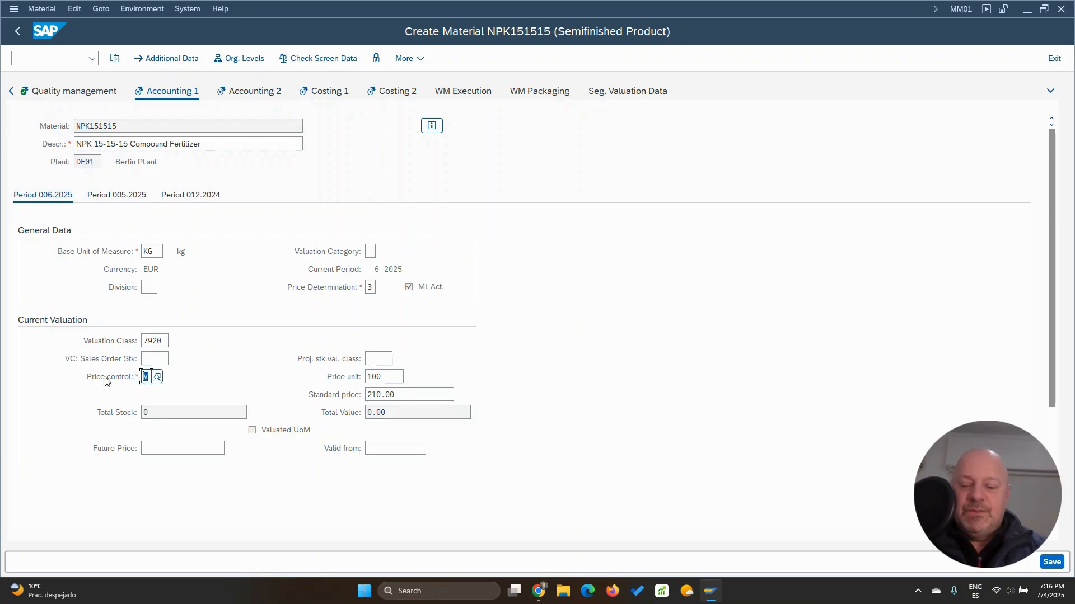
text(S)
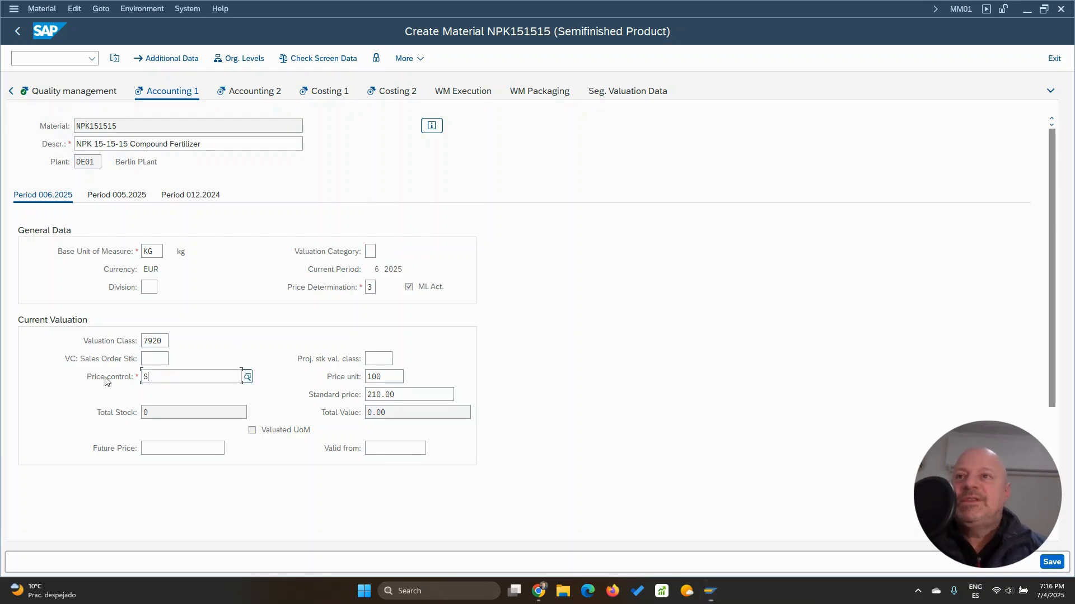
click(216, 321)
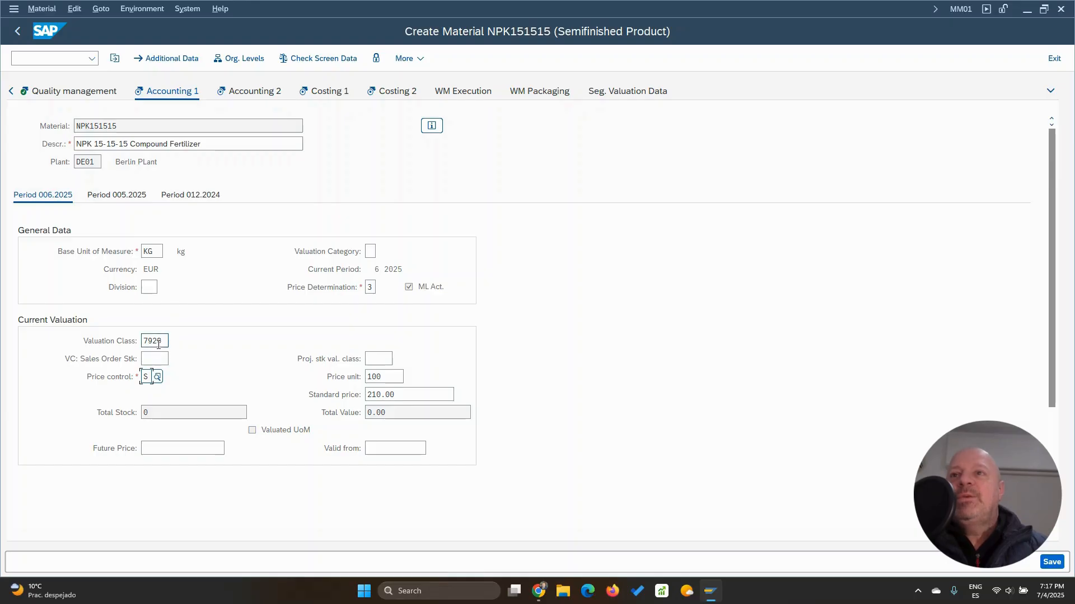
click(397, 396)
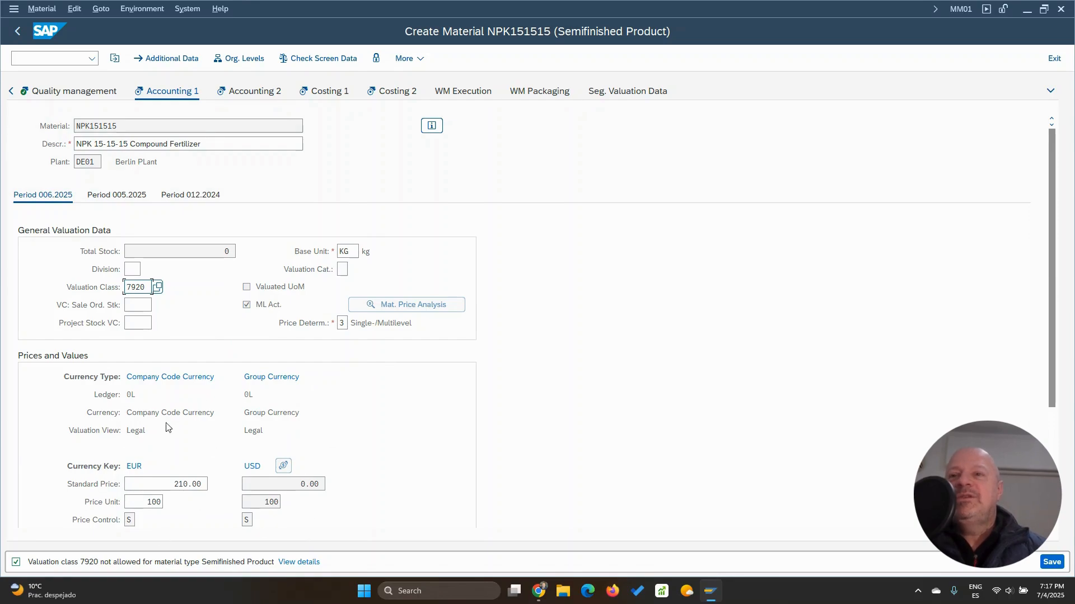
Review the available price control indicators for the company code currency and keep S.
scroll(186, 366, down, 5)
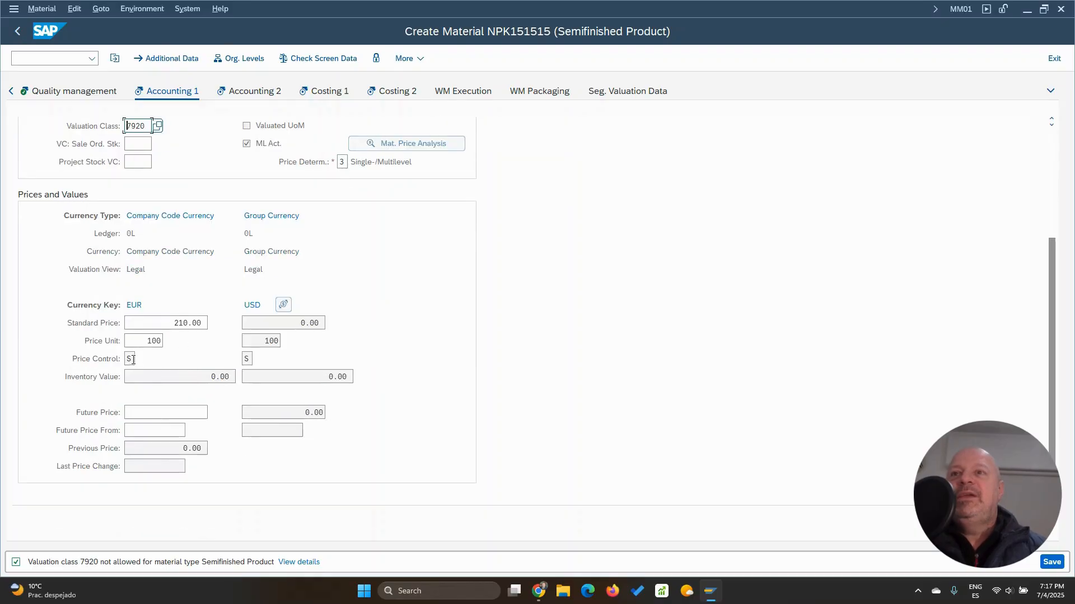
click(132, 358)
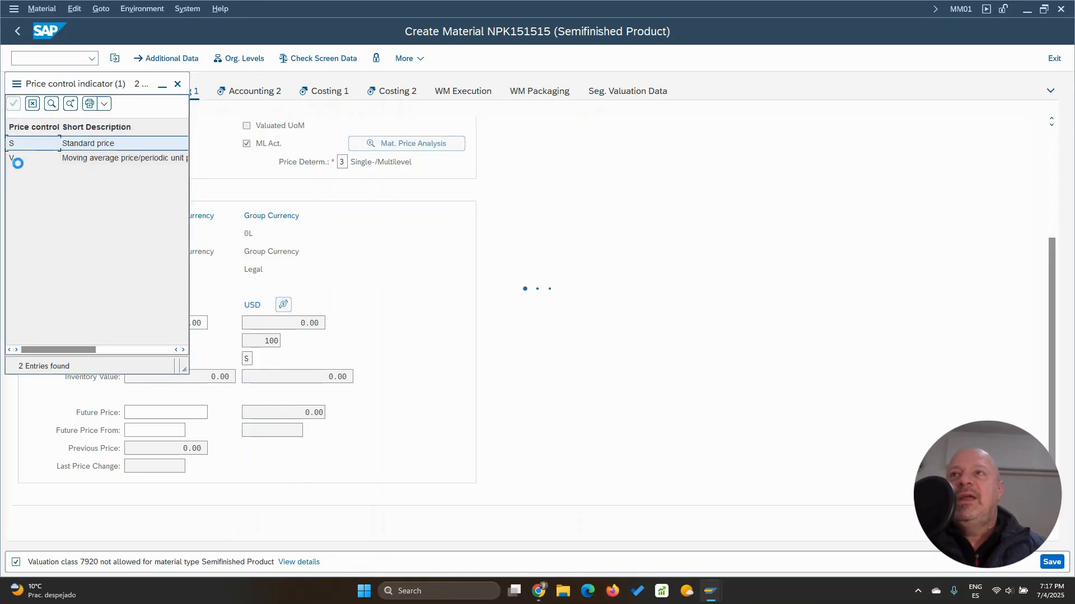
click(88, 161)
click(177, 84)
click(134, 359)
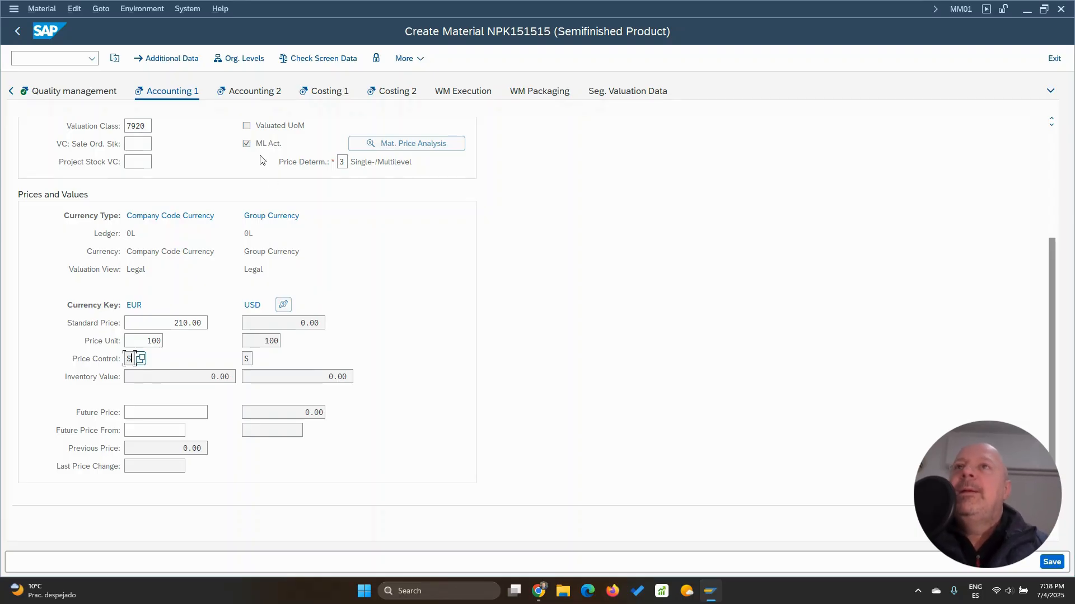
Accept the currency conversion, set the valuation class to 7900 for semifinished products, and recheck it in the first accounting view.
click(253, 97)
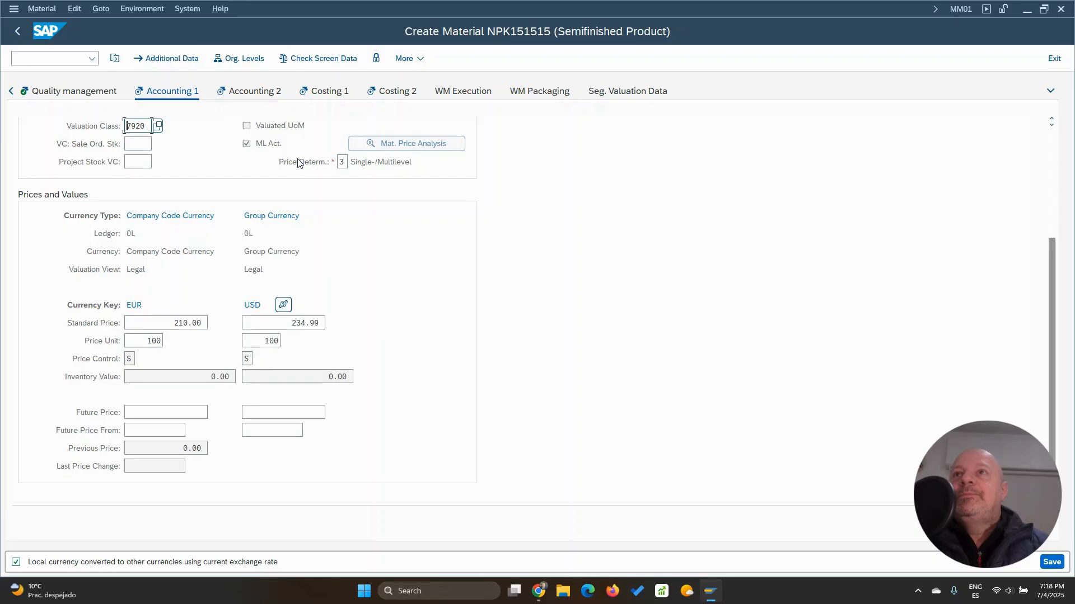
key(Return)
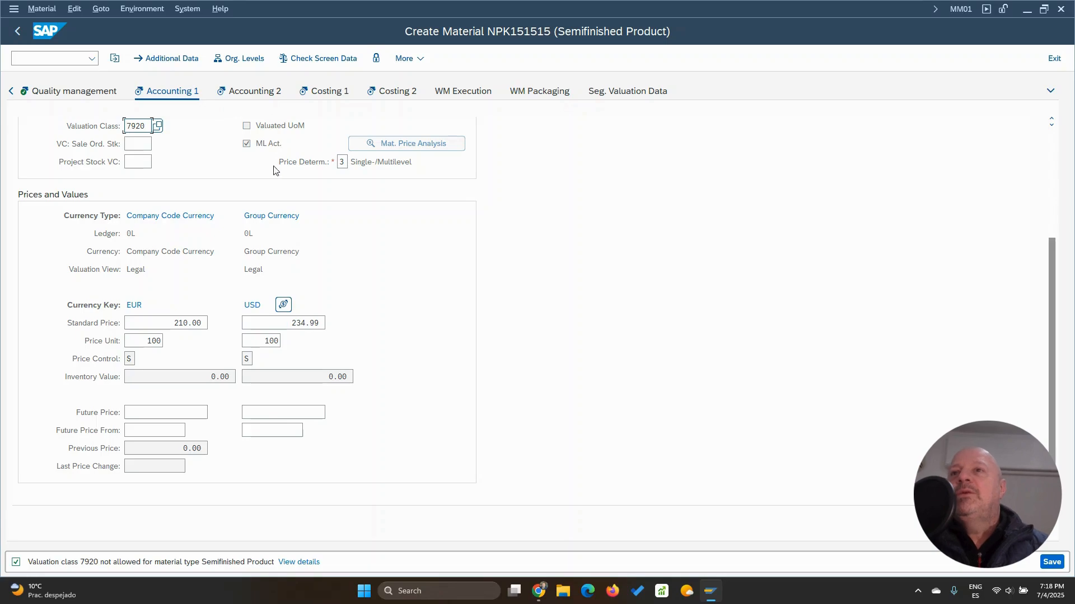
click(158, 126)
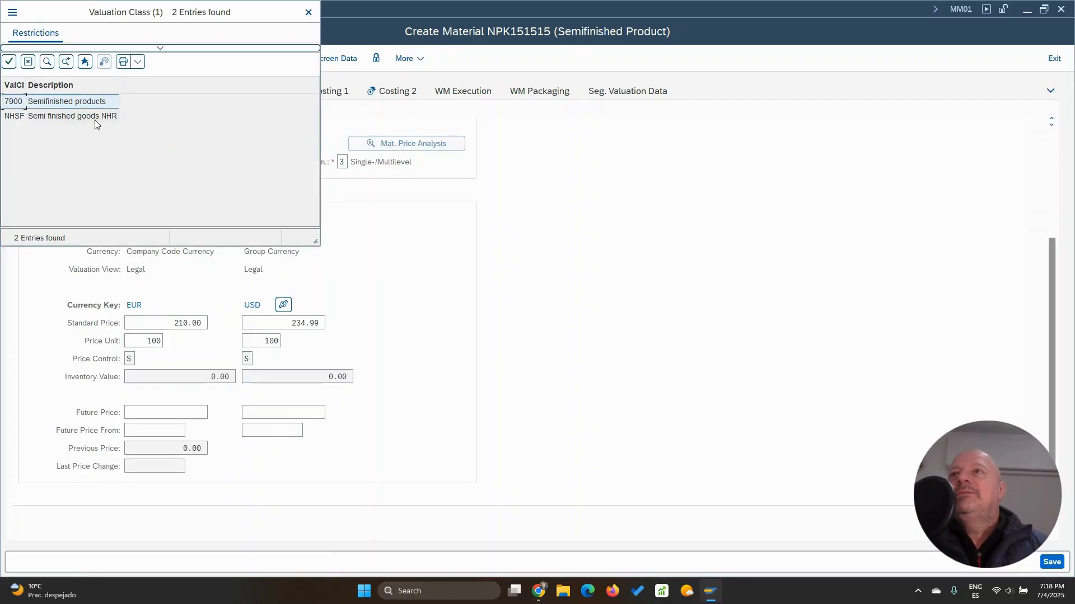
double_click(46, 102)
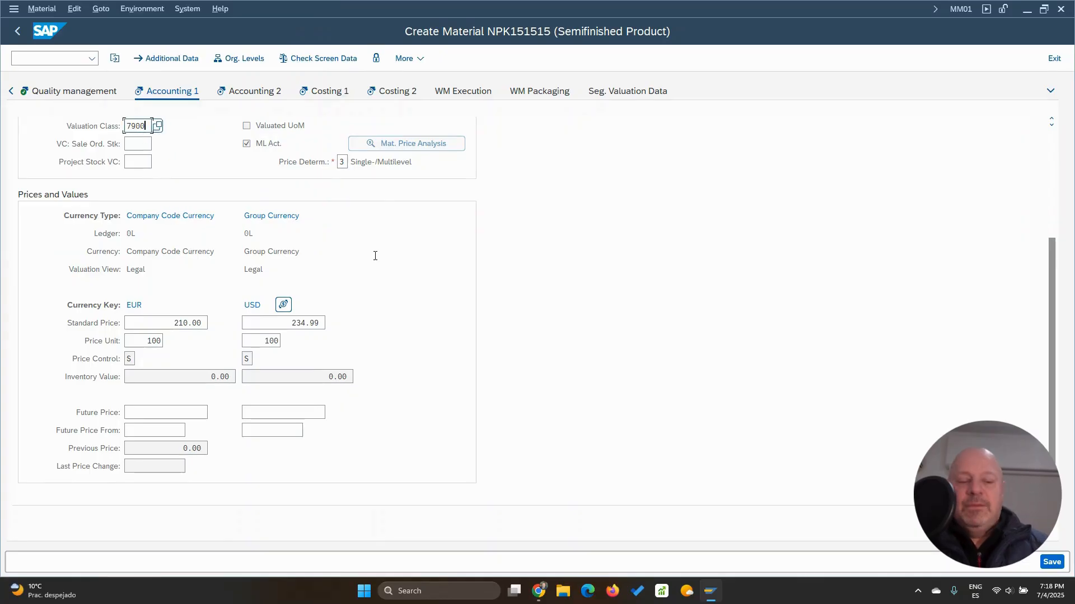
key(Return)
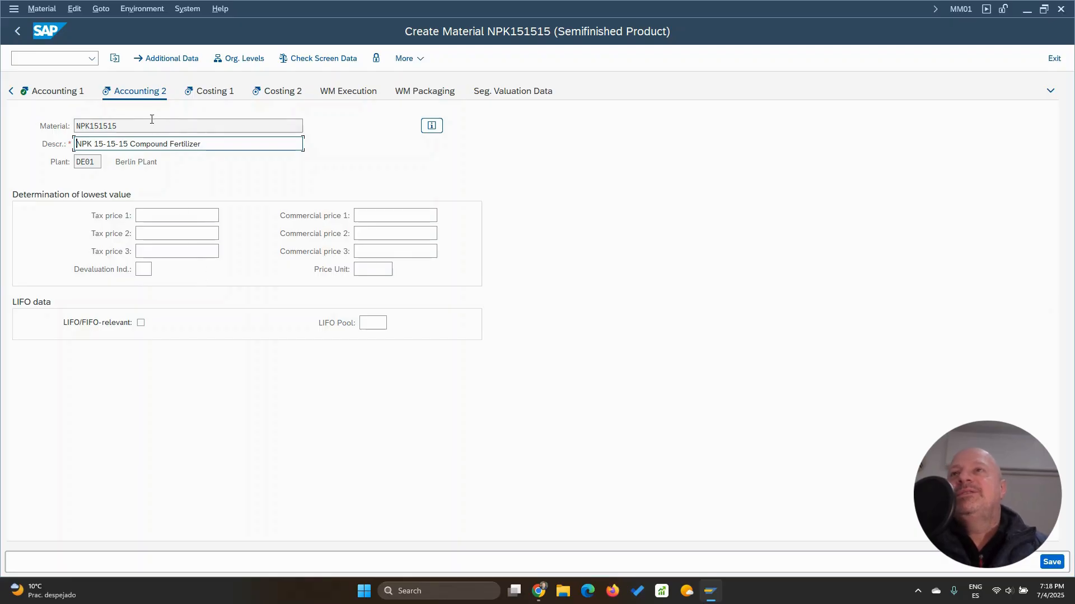
click(58, 94)
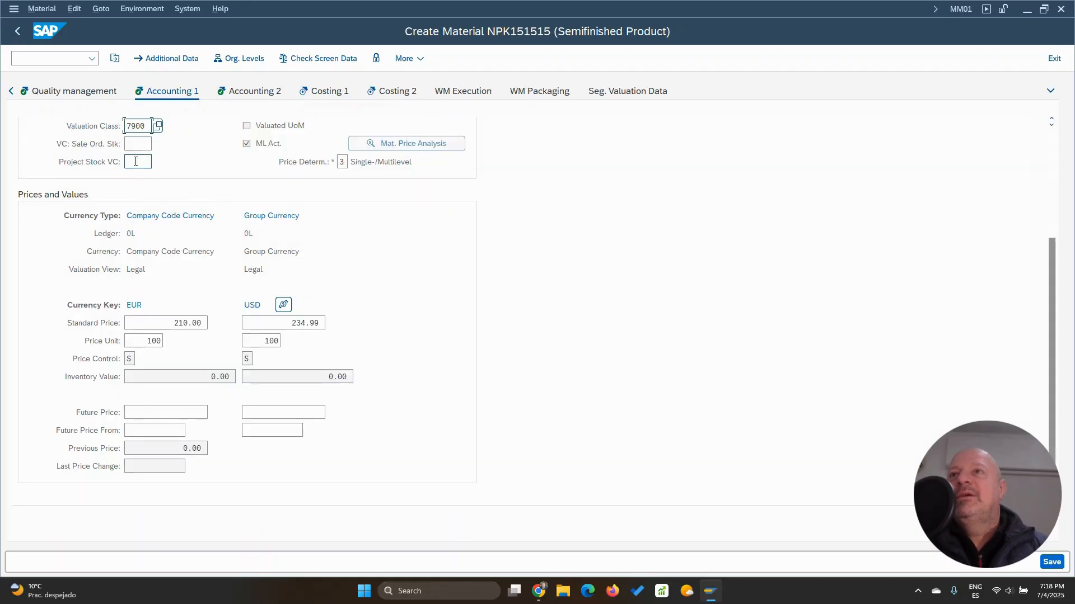
drag(147, 130, 93, 133)
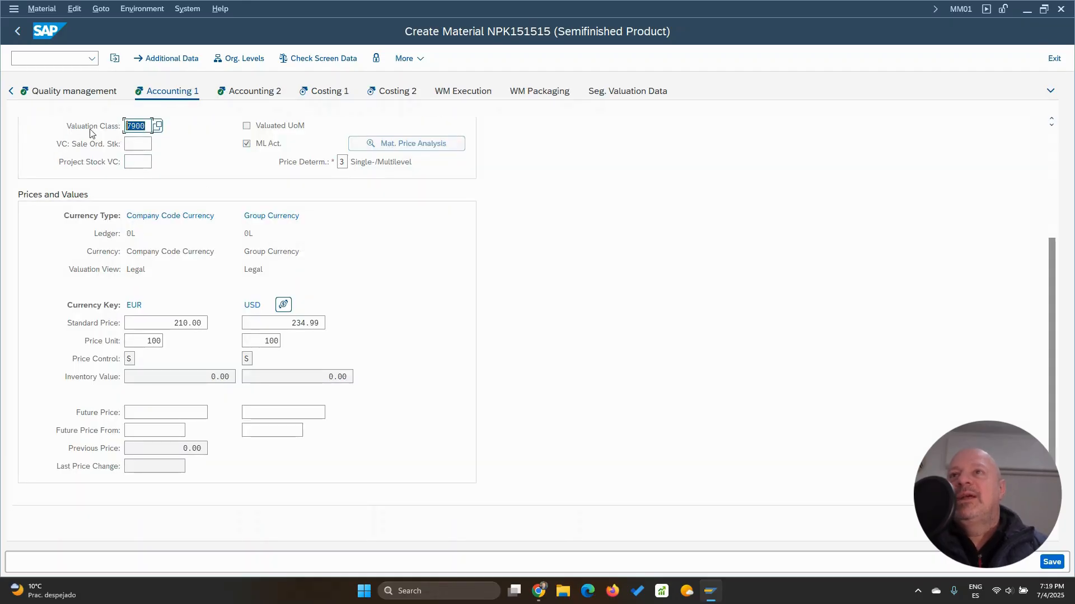
click(241, 94)
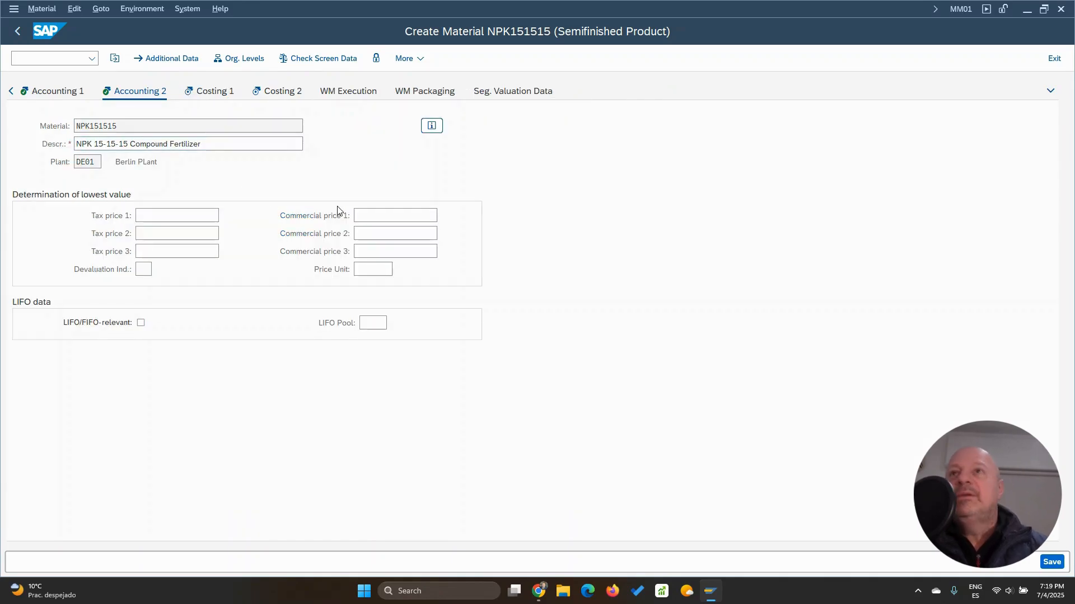
Accept the copied Accounting 2 and costing data and save the new material.
key(Return)
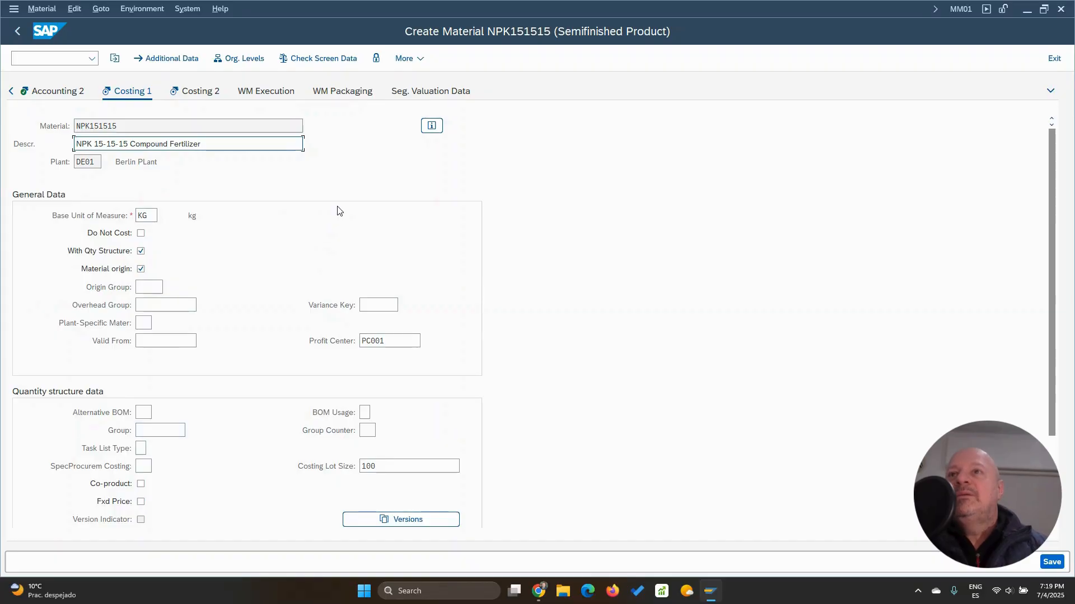
key(Return)
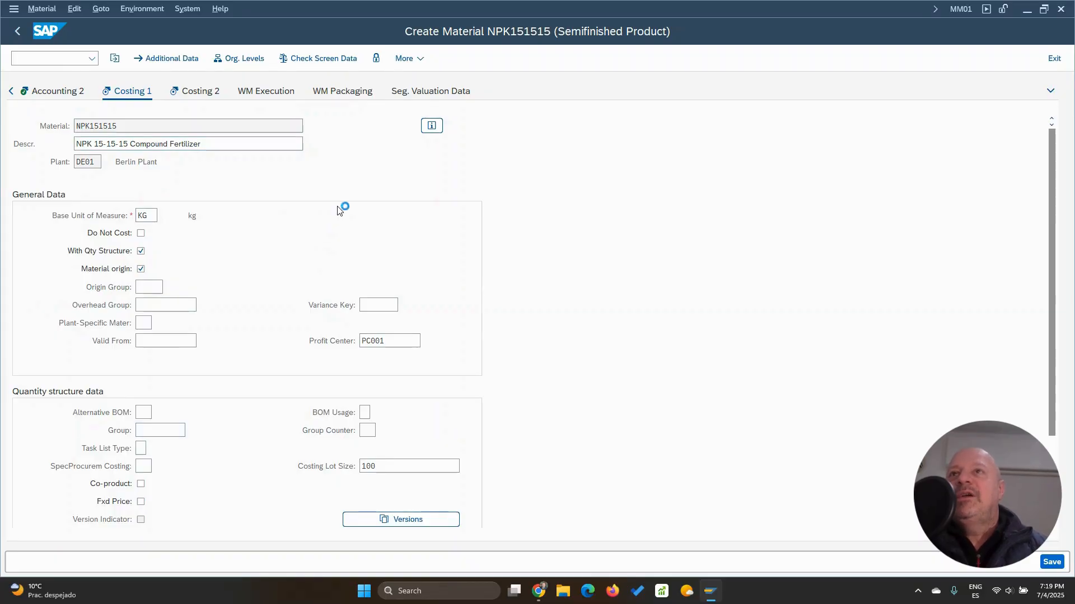
key(Return)
click(236, 310)
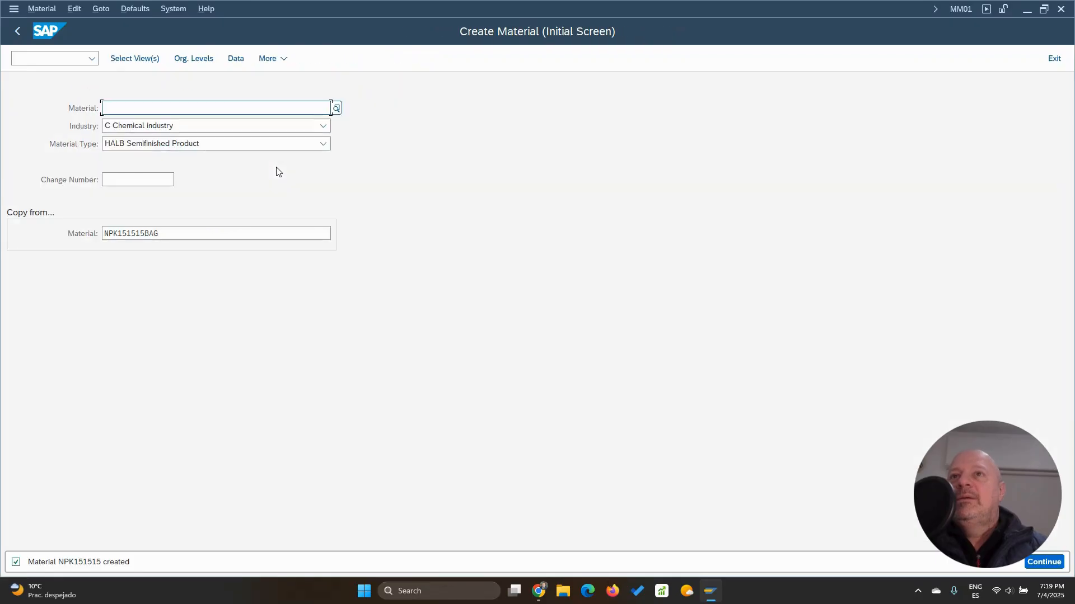
Open material NPK151515 in display mode with the preselected views and confirm the organizational levels.
click(42, 9)
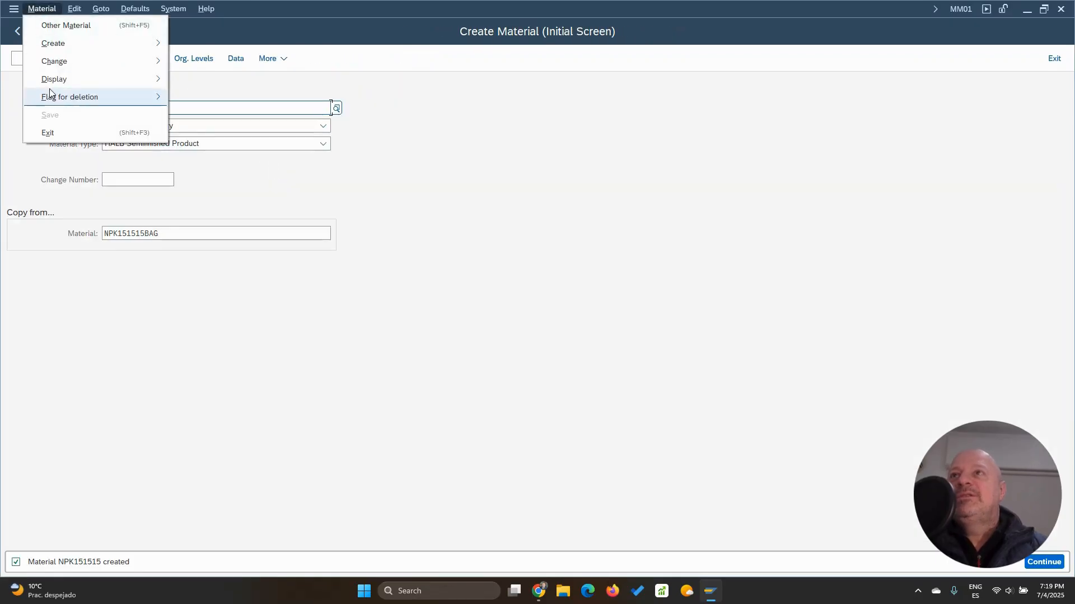
mouse_move(127, 81)
click(203, 82)
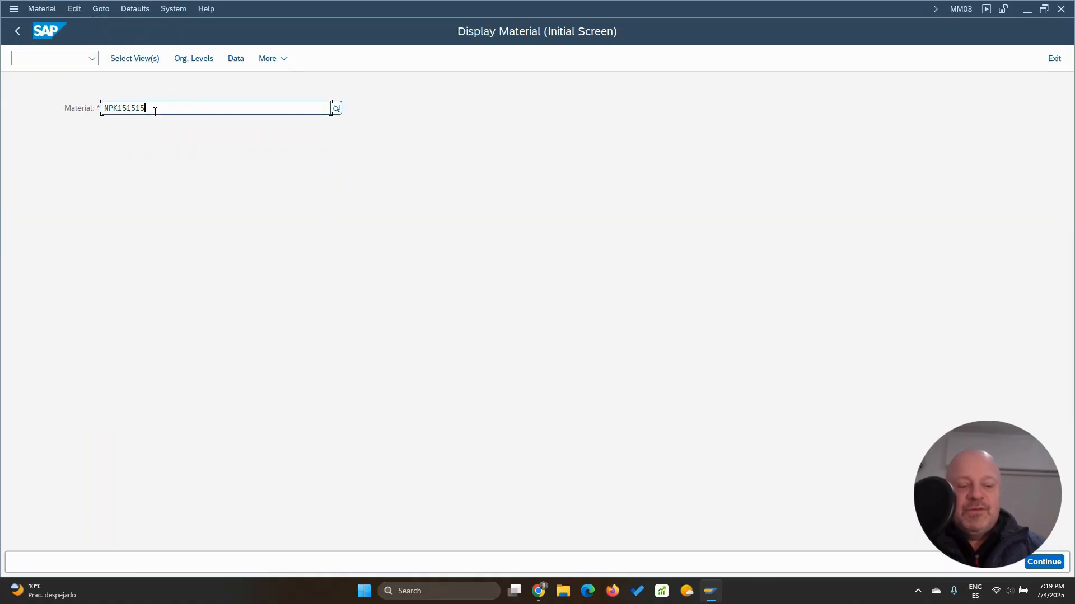
key(Return)
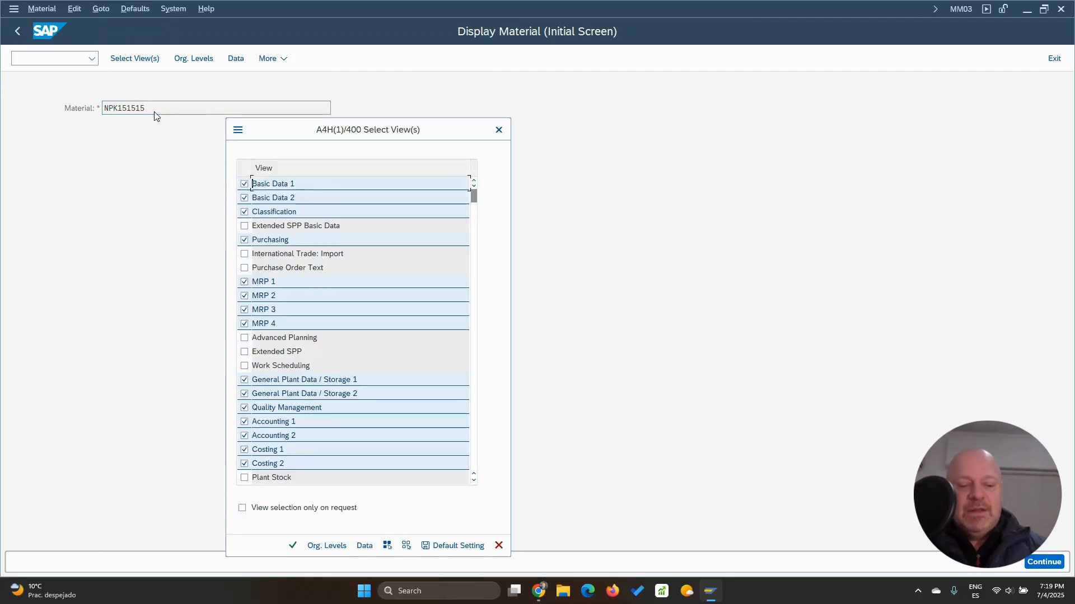
key(Return)
click(403, 276)
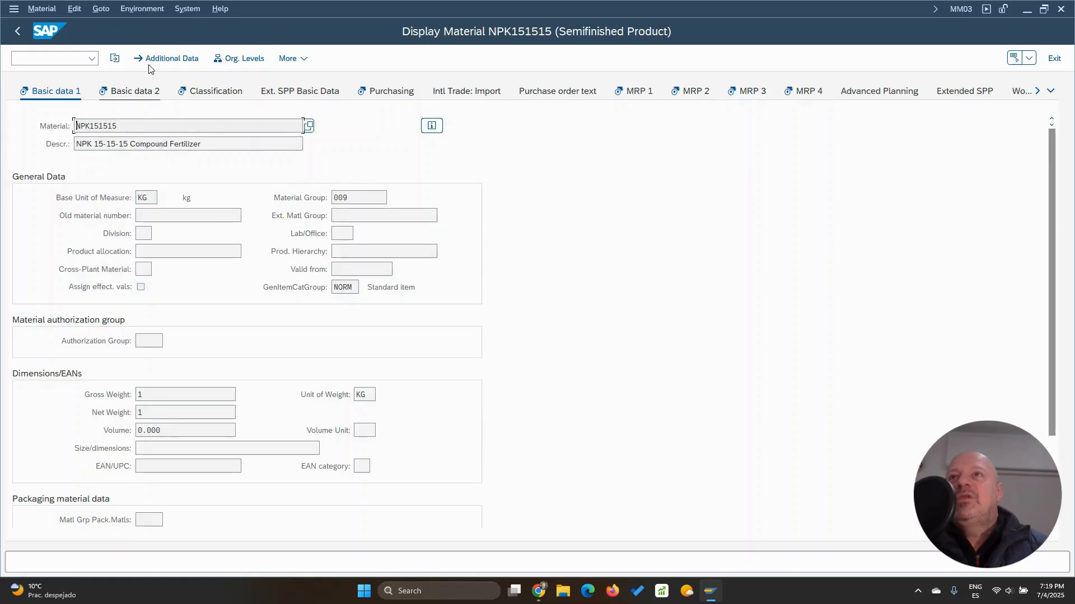
Check the material's units of measure and language descriptions in the additional data, and return to the main data.
click(167, 58)
click(142, 90)
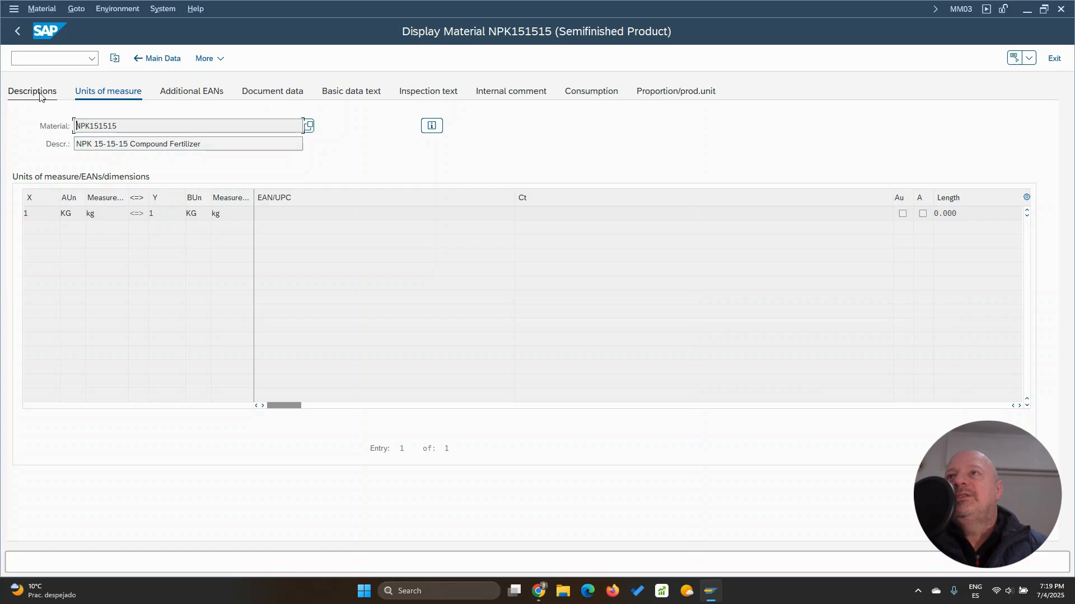
click(41, 97)
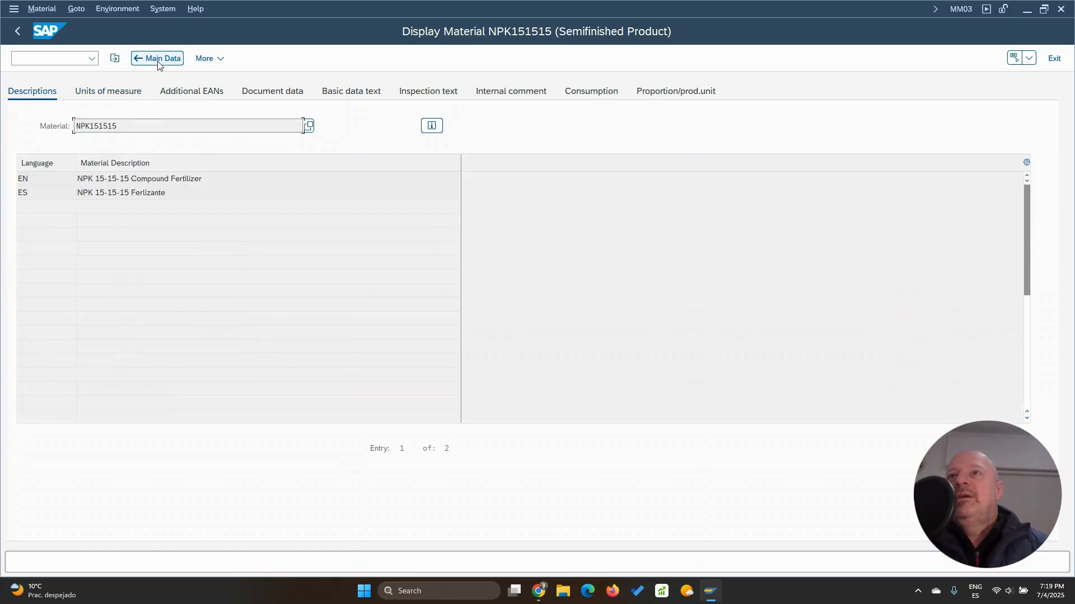
click(158, 63)
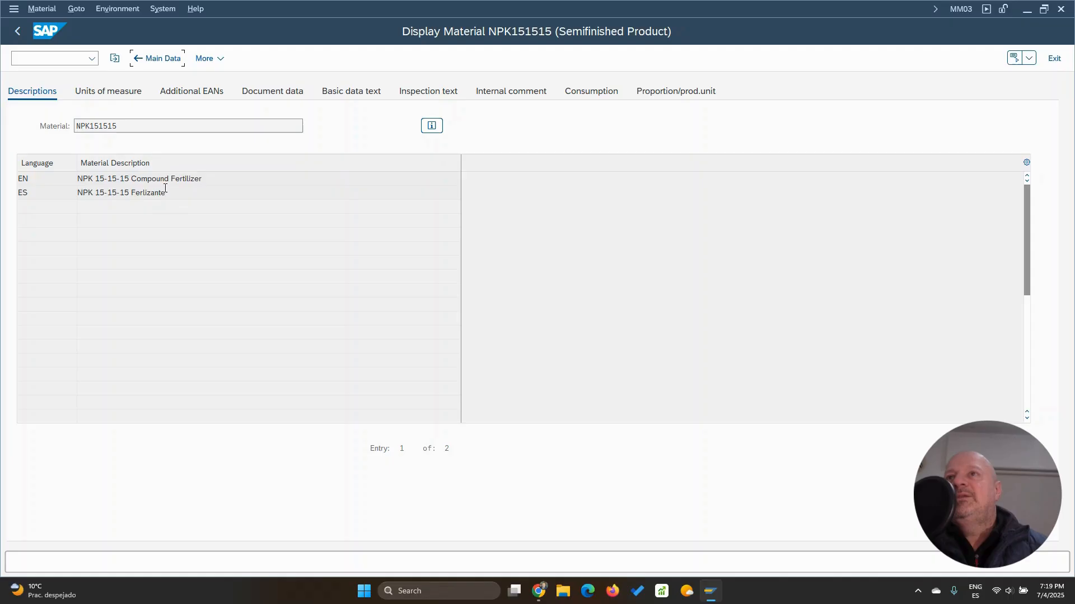
click(155, 60)
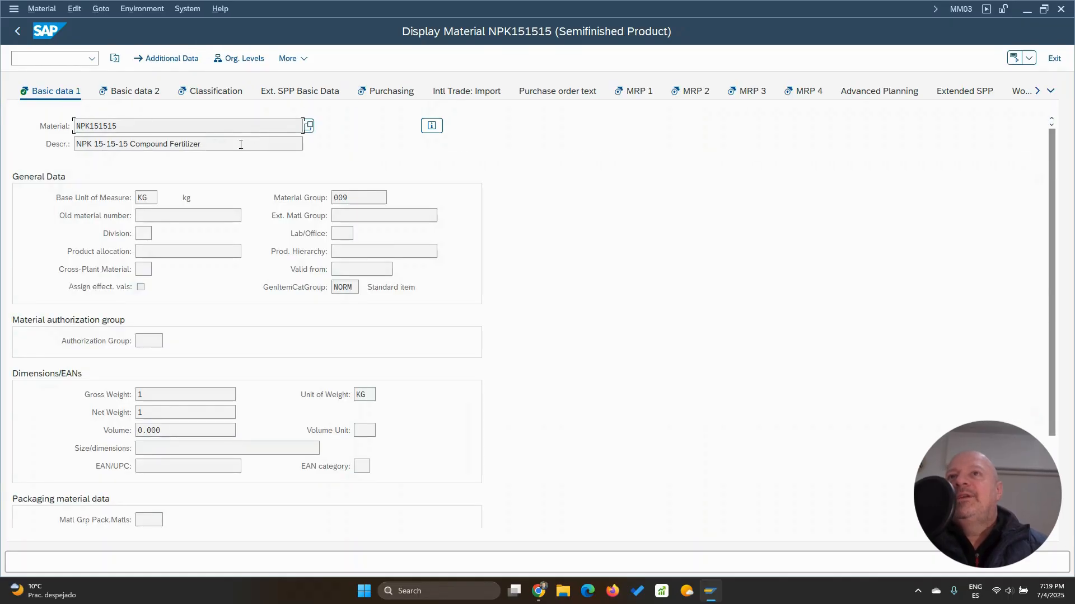
Examine the material's creation and status information and close it.
click(432, 130)
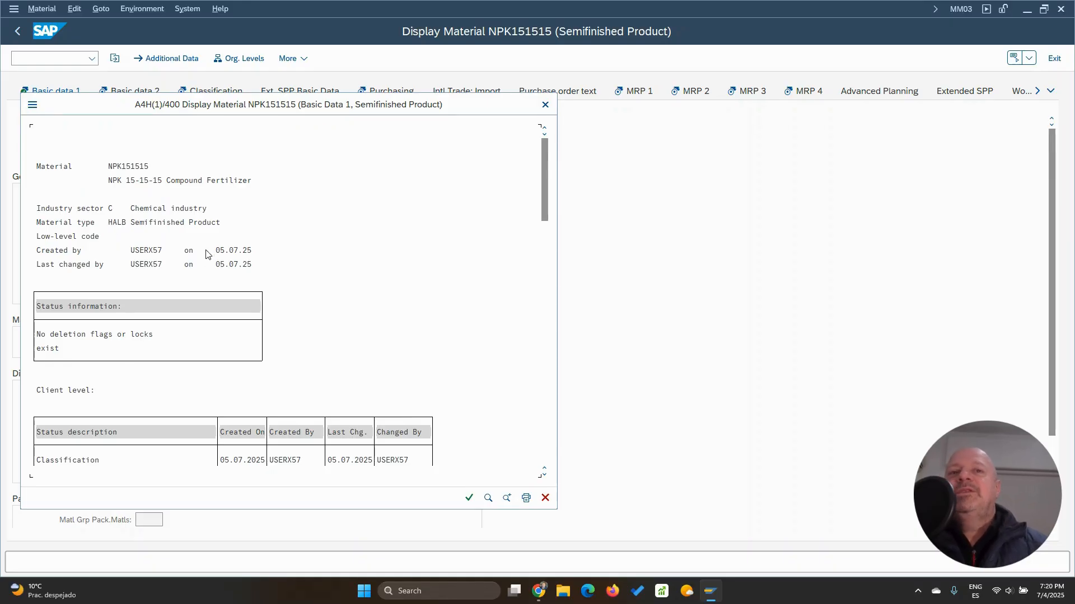
click(545, 498)
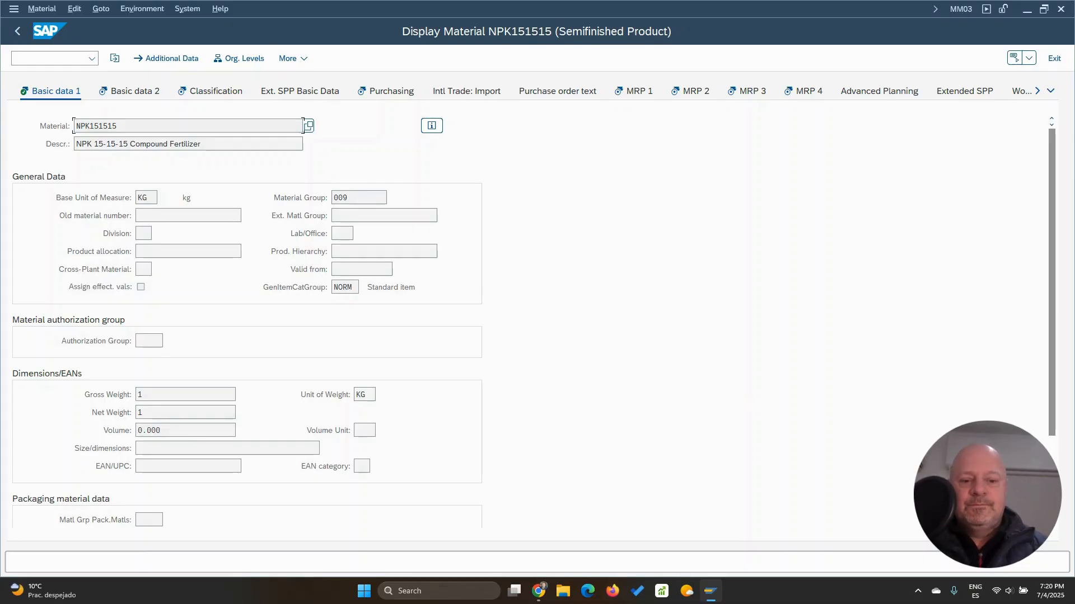
key(alt+Tab)
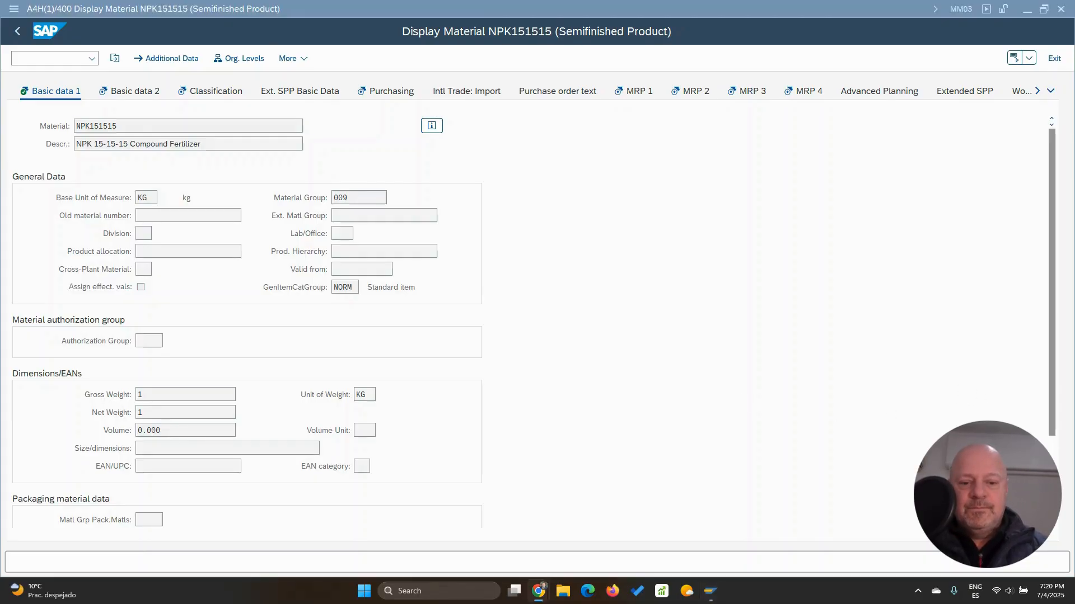